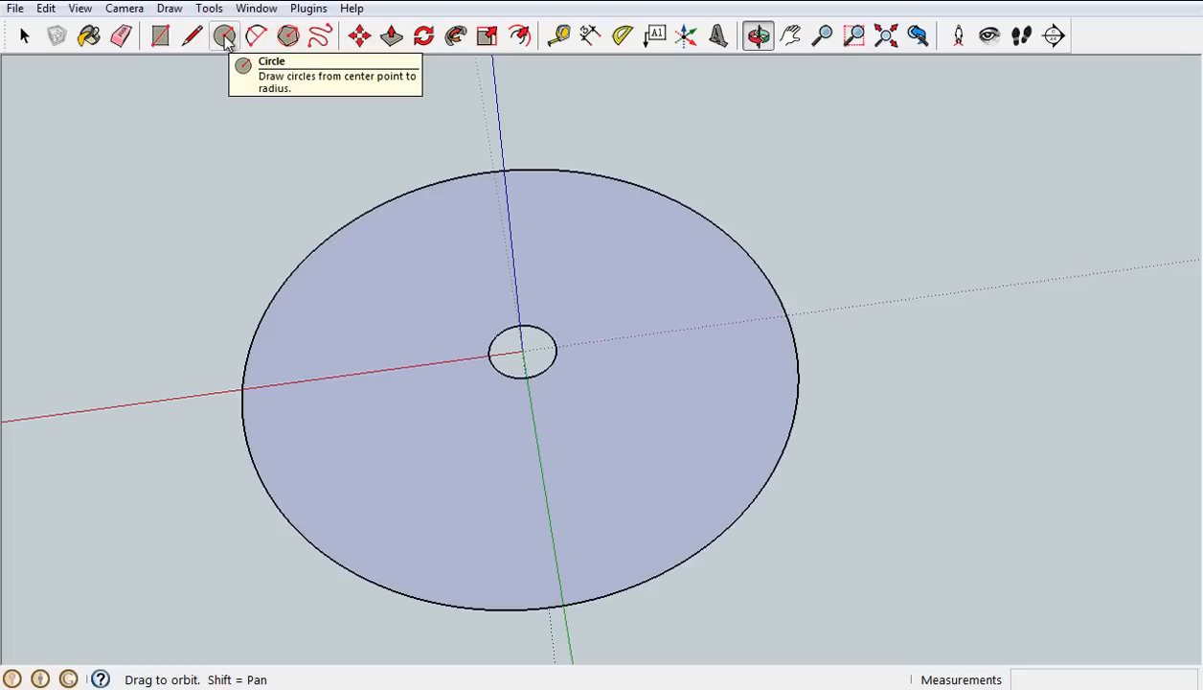
# Draw a 24-sided circle of about 2.6 mm radius around the disc's center hole, centered on the origin.
pyautogui.click(226, 37)
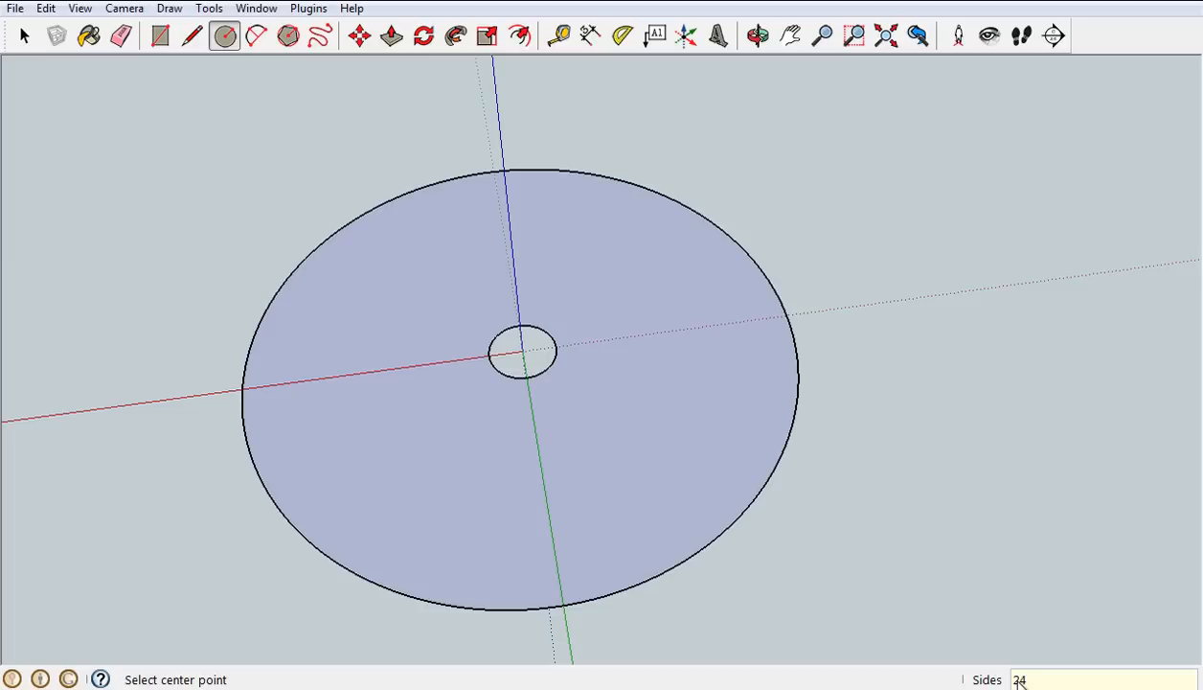
pyautogui.click(522, 353)
pyautogui.click(573, 340)
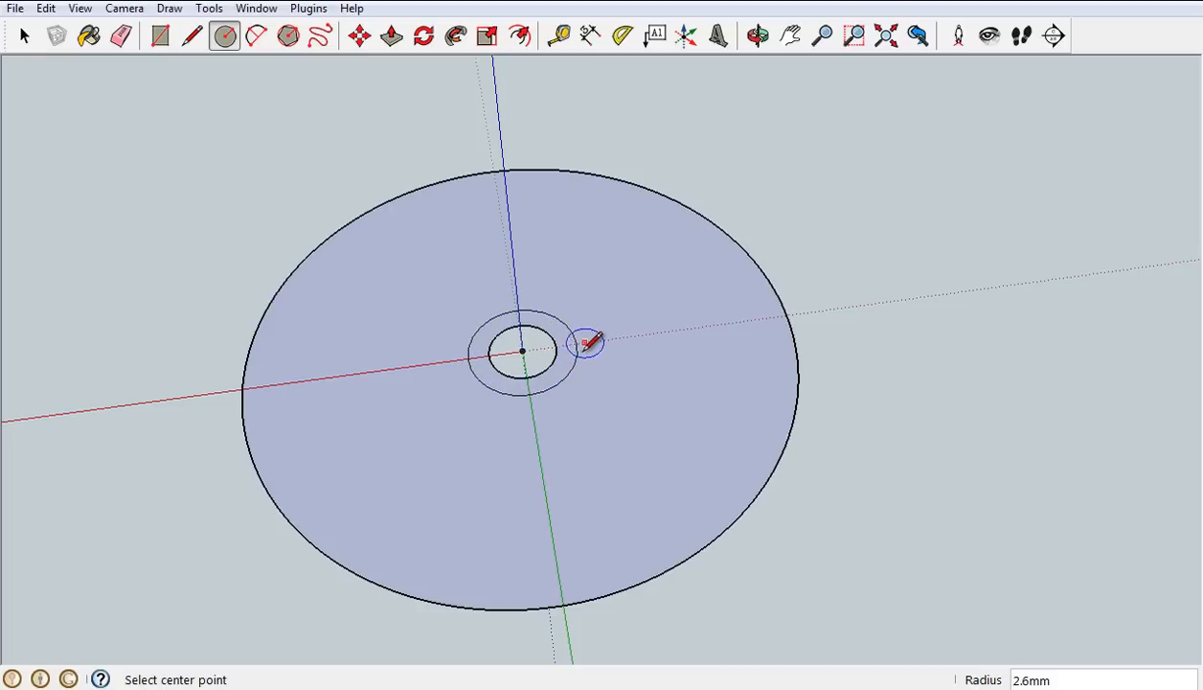
# Undo the radial lines across the disc and the circle drawn around the center hole.
pyautogui.scroll(3, 580, 356)
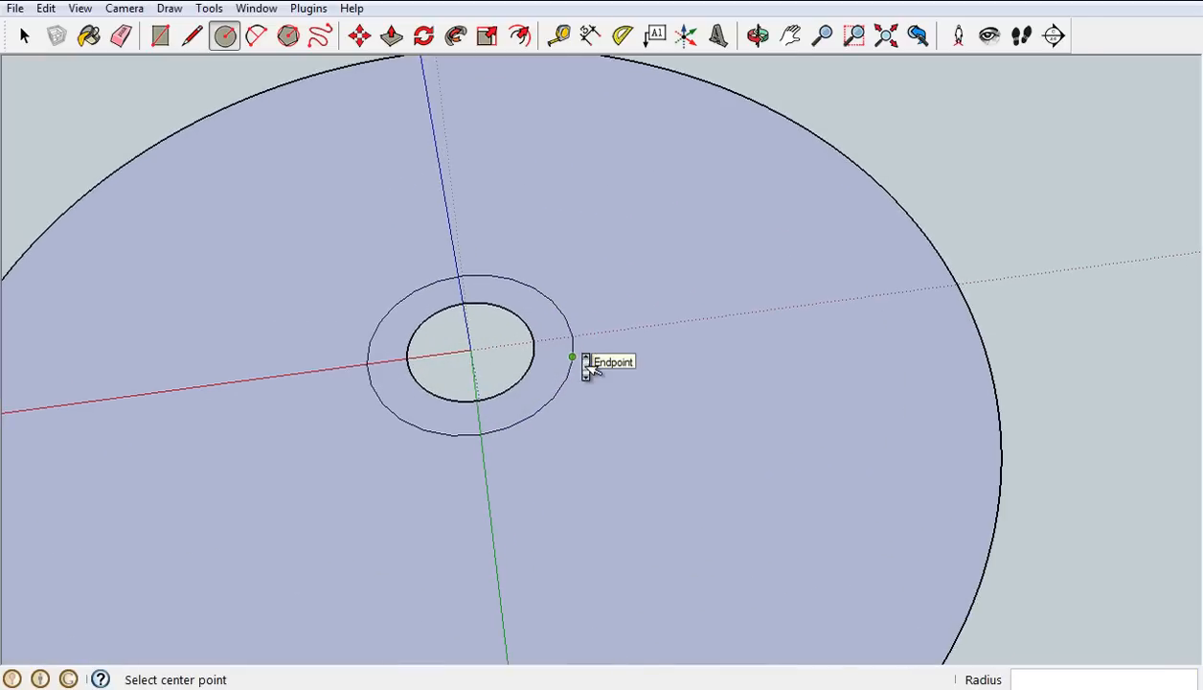
pyautogui.scroll(2, 585, 364)
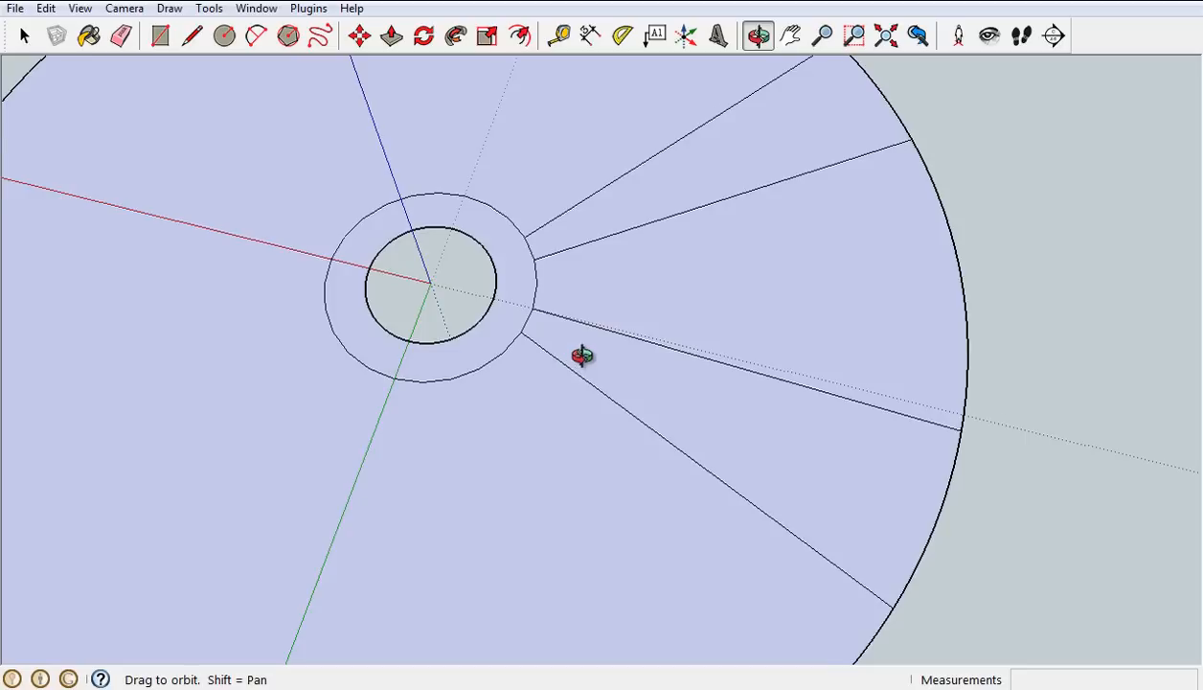
pyautogui.moveTo(583, 355); pyautogui.dragTo(588, 357)
pyautogui.hotkey('ctrl', 'z')
pyautogui.hotkey('ctrl', 'z')
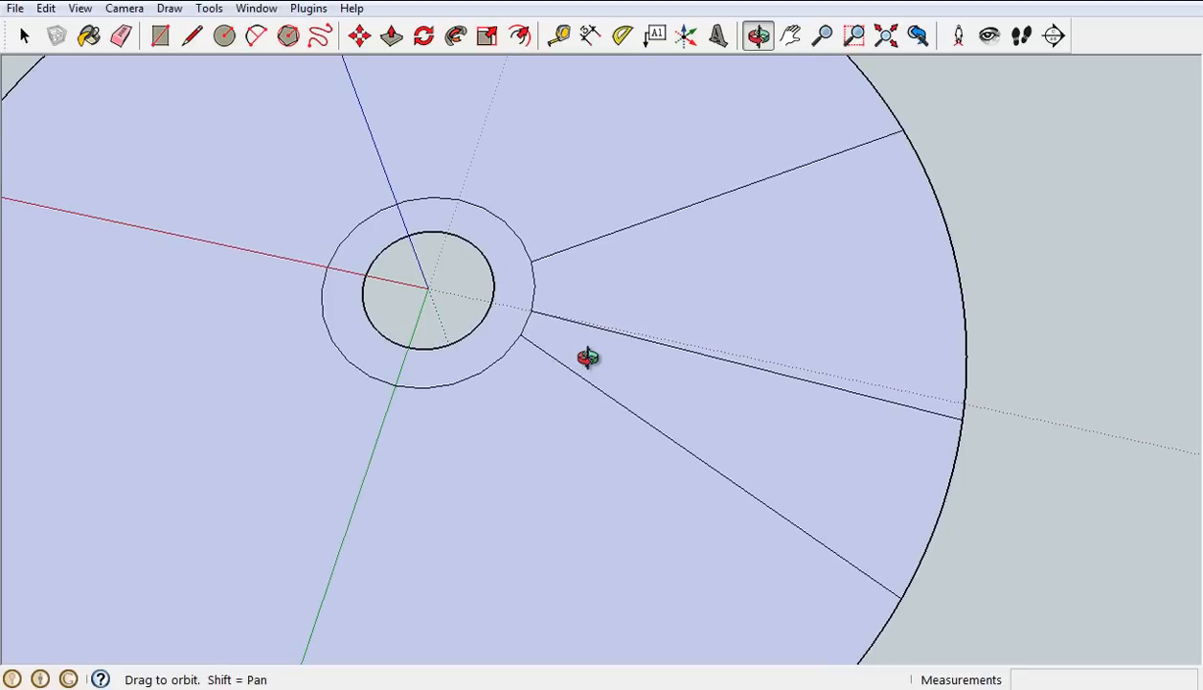
pyautogui.hotkey('ctrl', 'z')
pyautogui.hotkey('ctrl', 'z')
pyautogui.hotkey('ctrl', 'z')
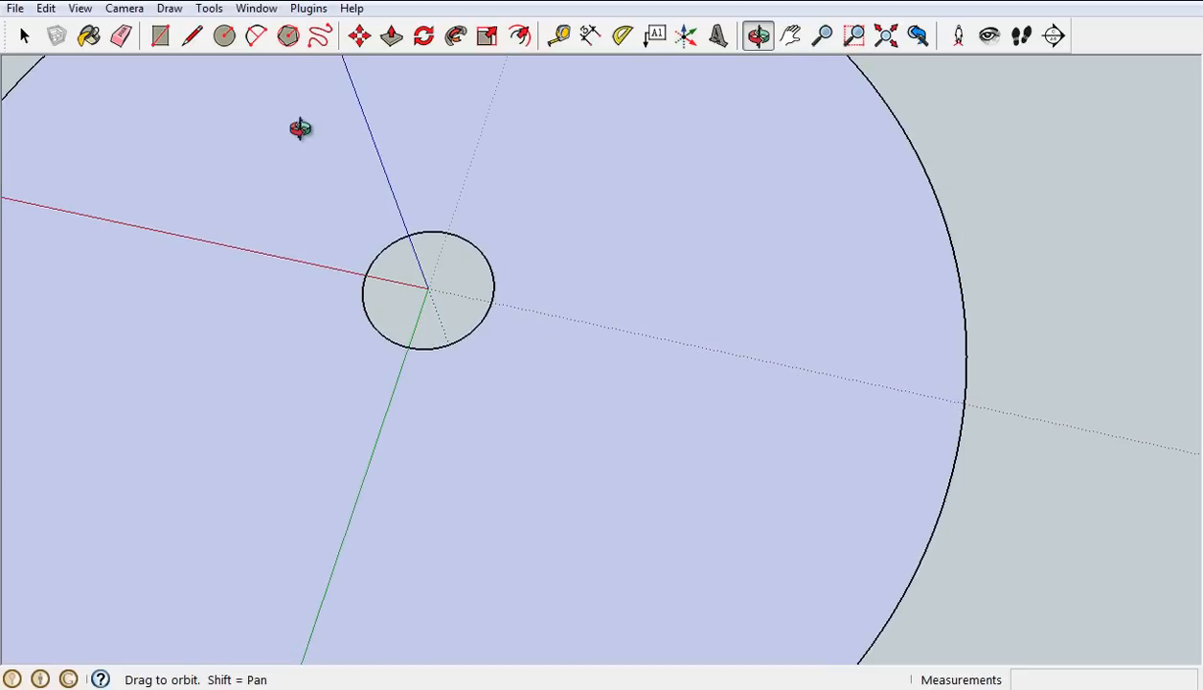
# Draw a six-sided polygon of about 2.4 mm radius around the center hole, centered on the origin.
pyautogui.click(289, 36)
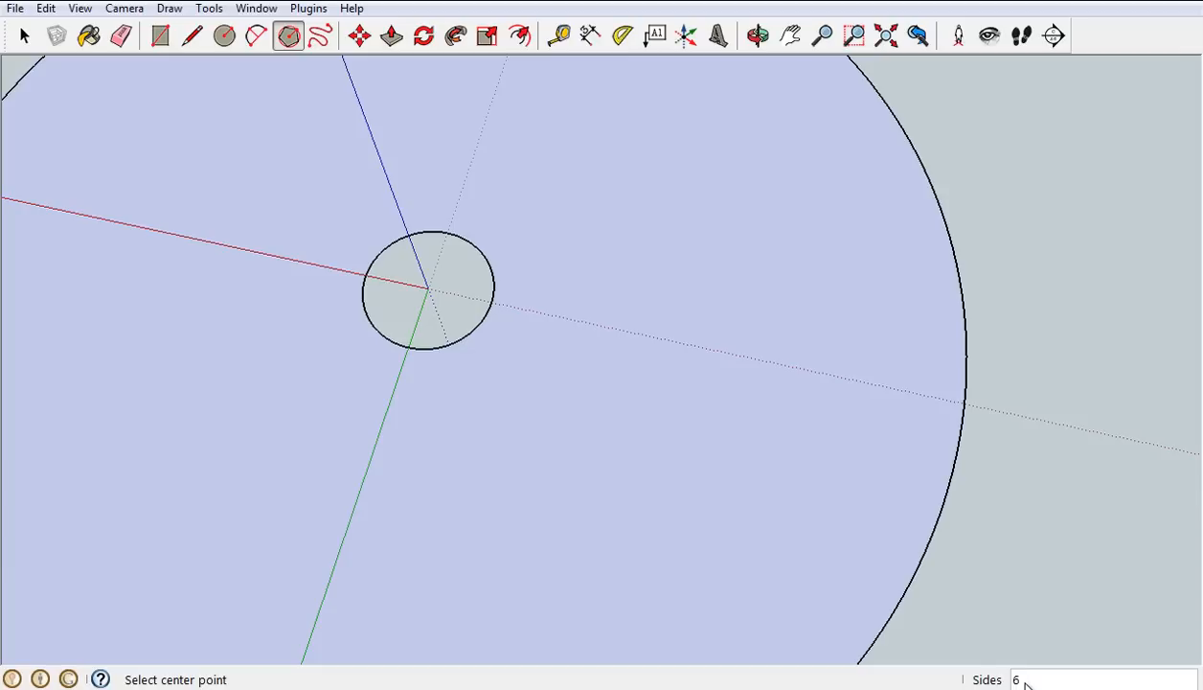
pyautogui.click(427, 287)
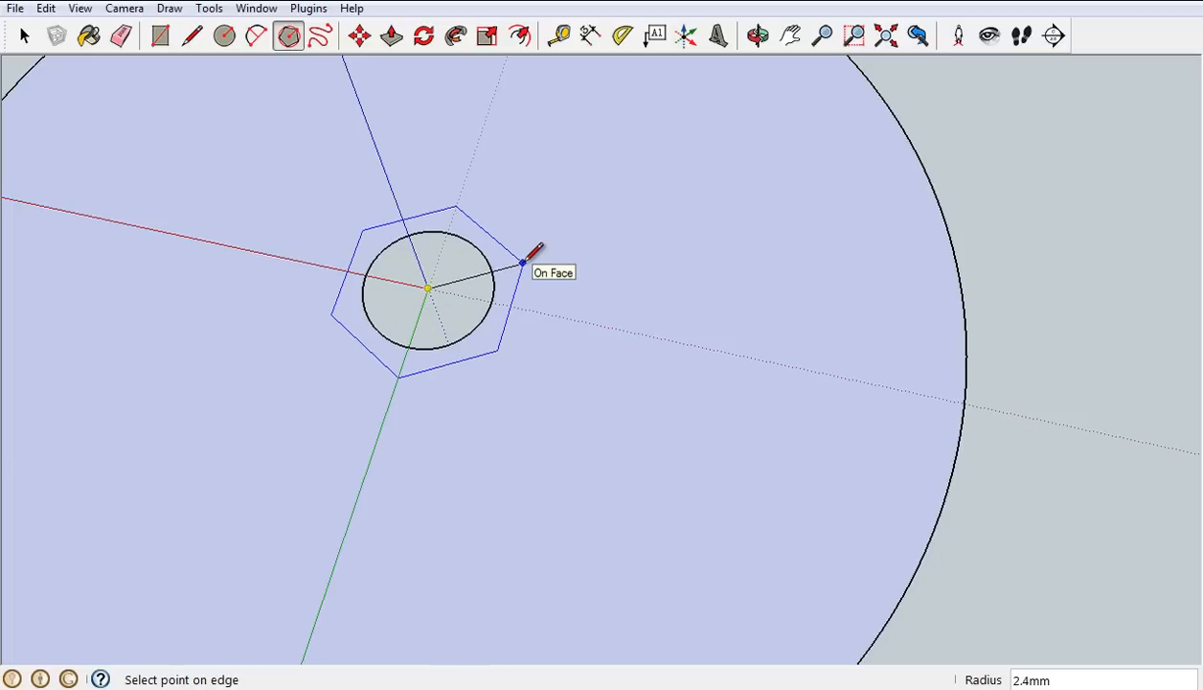
pyautogui.click(522, 262)
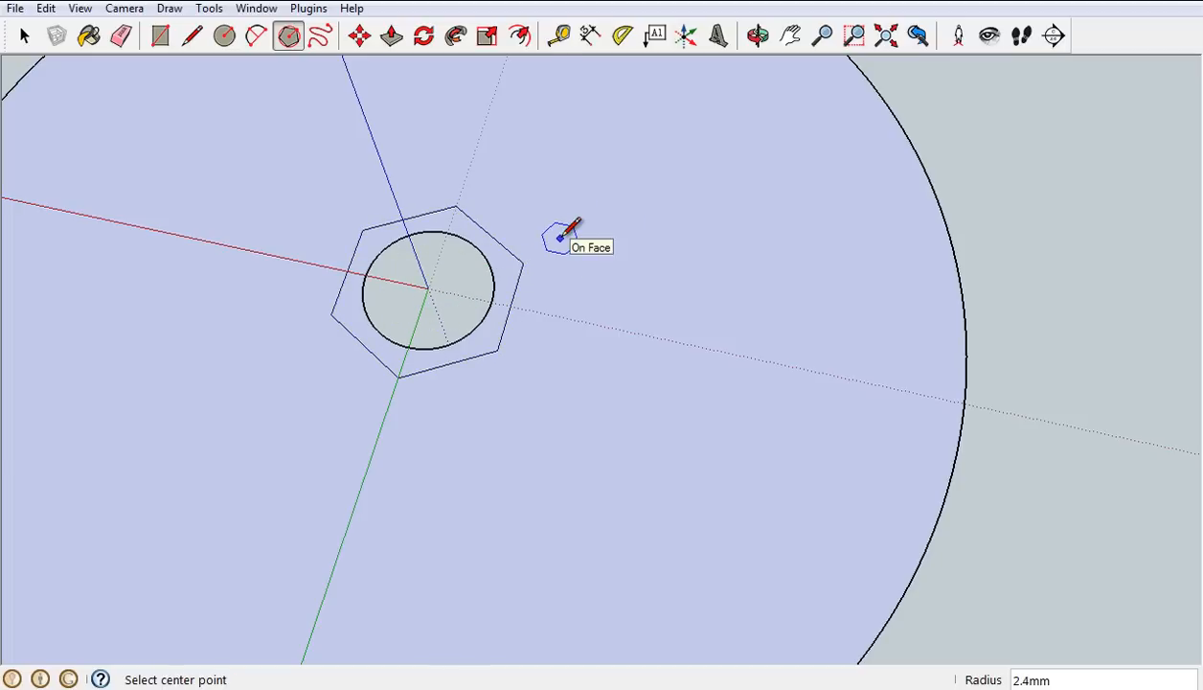
# Offset the disc's outer edge inward by about 2.8 mm to form a rim circle.
pyautogui.scroll(-4, 561, 238)
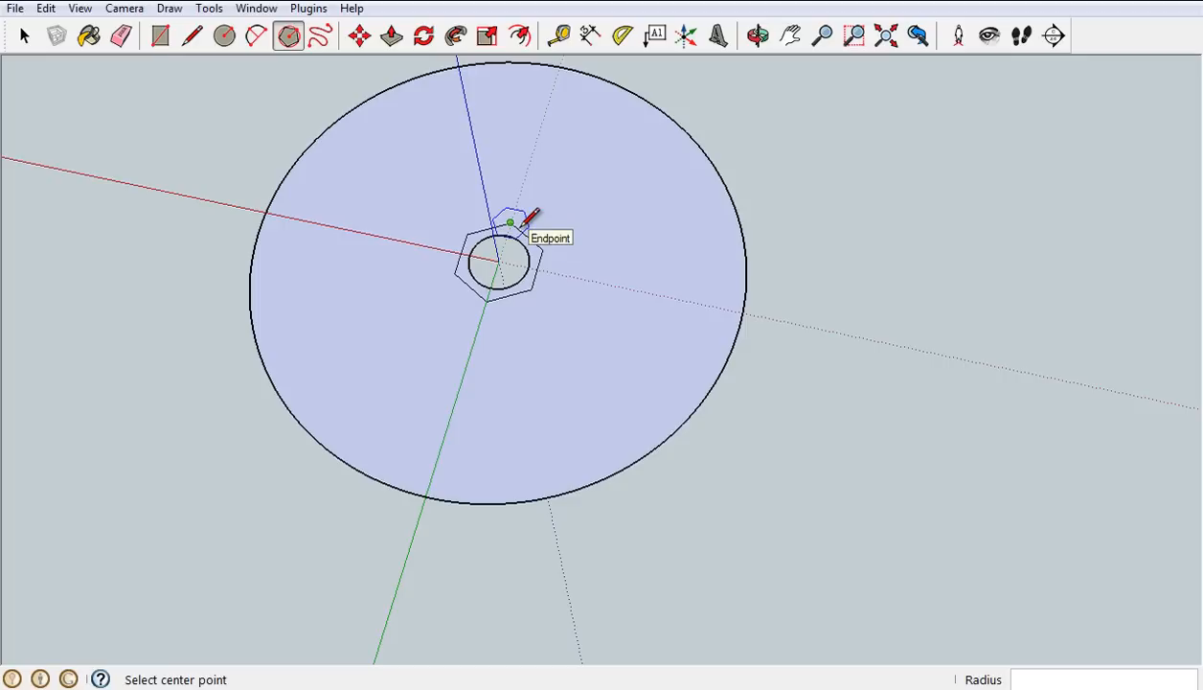
pyautogui.click(203, 35)
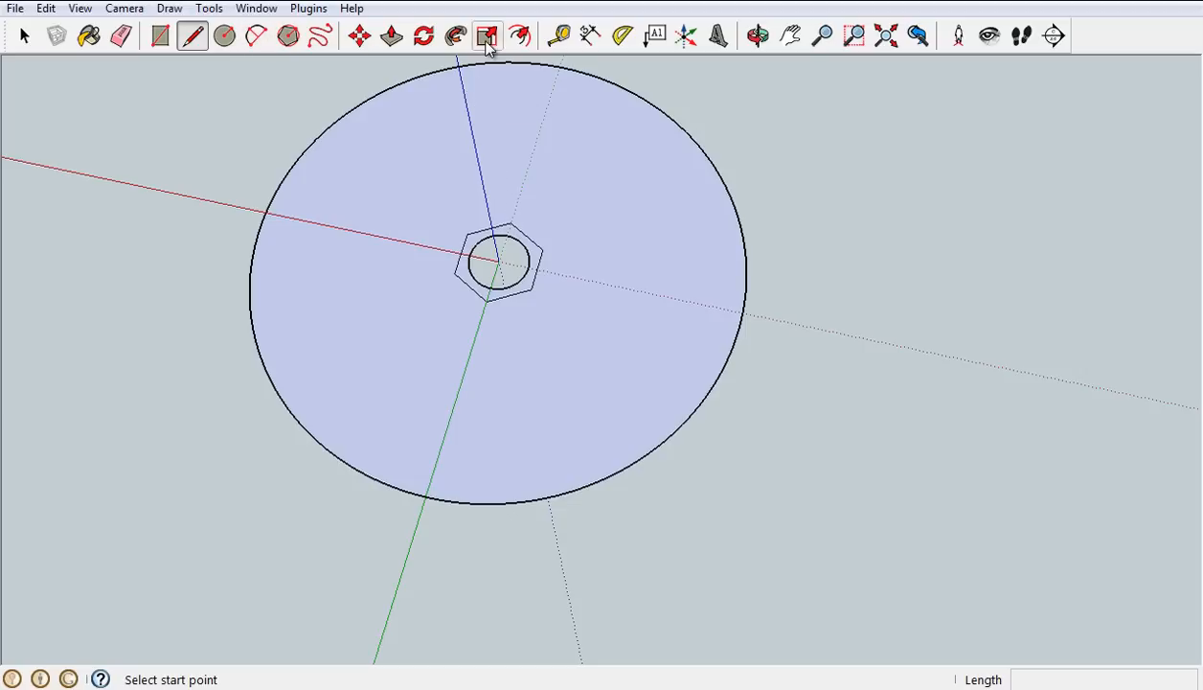
pyautogui.click(520, 36)
pyautogui.click(399, 101)
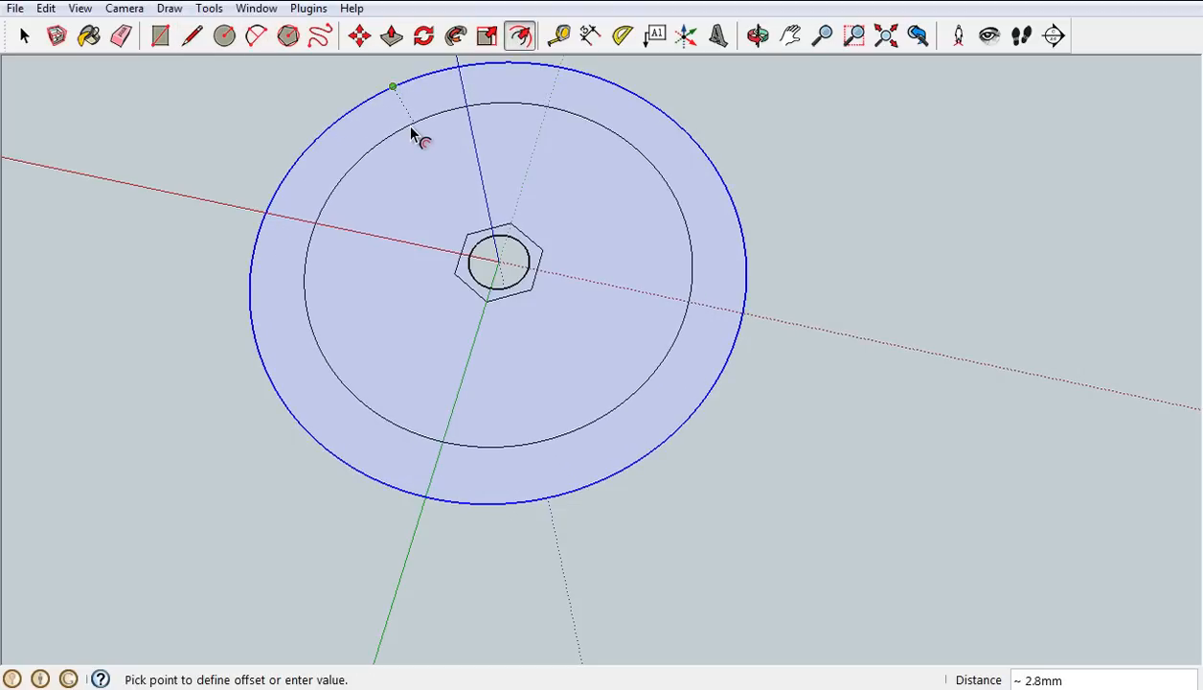
pyautogui.click(411, 134)
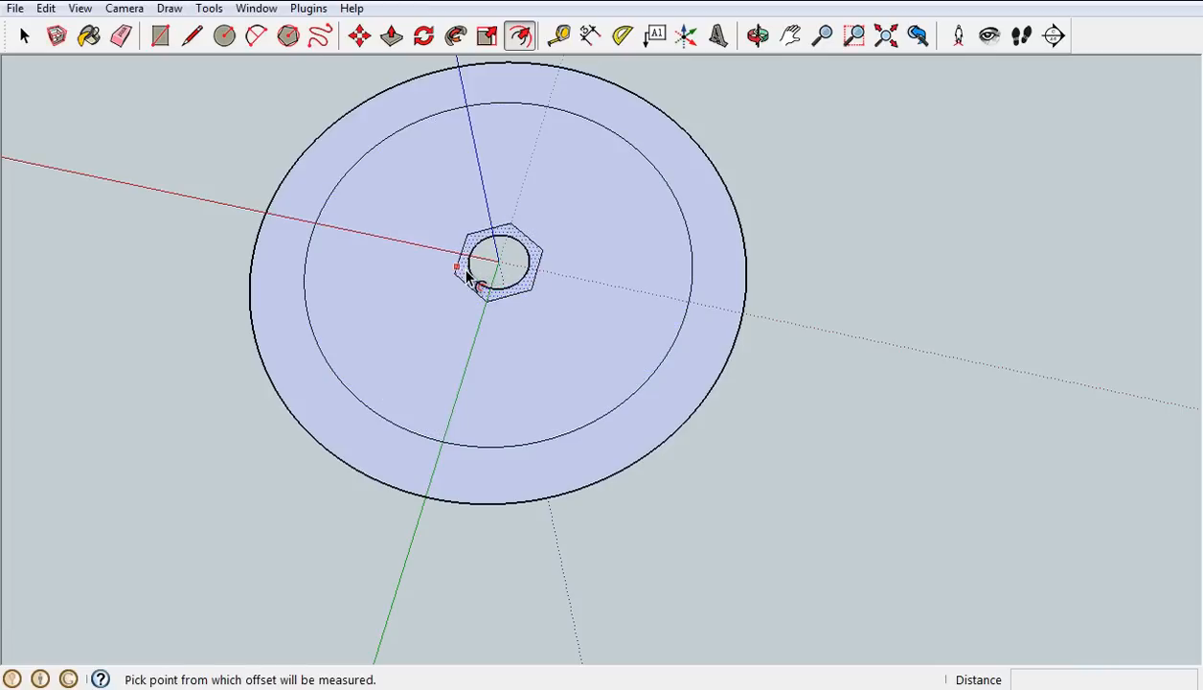
# Measure the gap between the center hole's edge and the nearest side of the hexagon.
pyautogui.scroll(8, 469, 278)
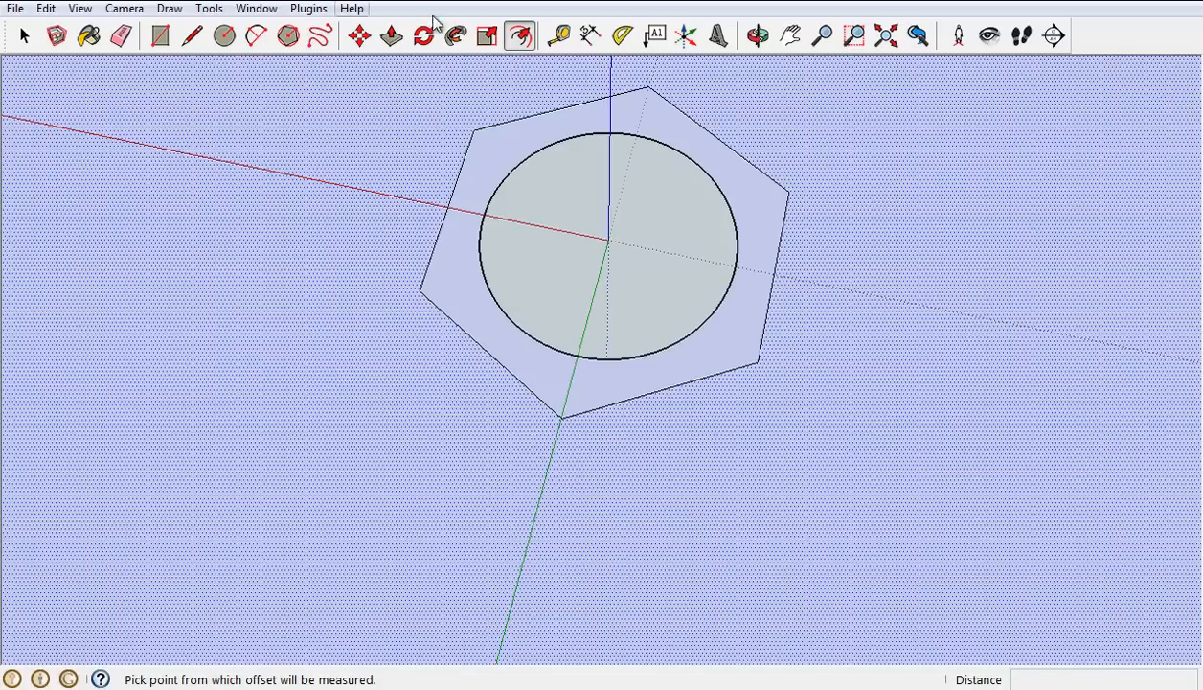
pyautogui.click(561, 35)
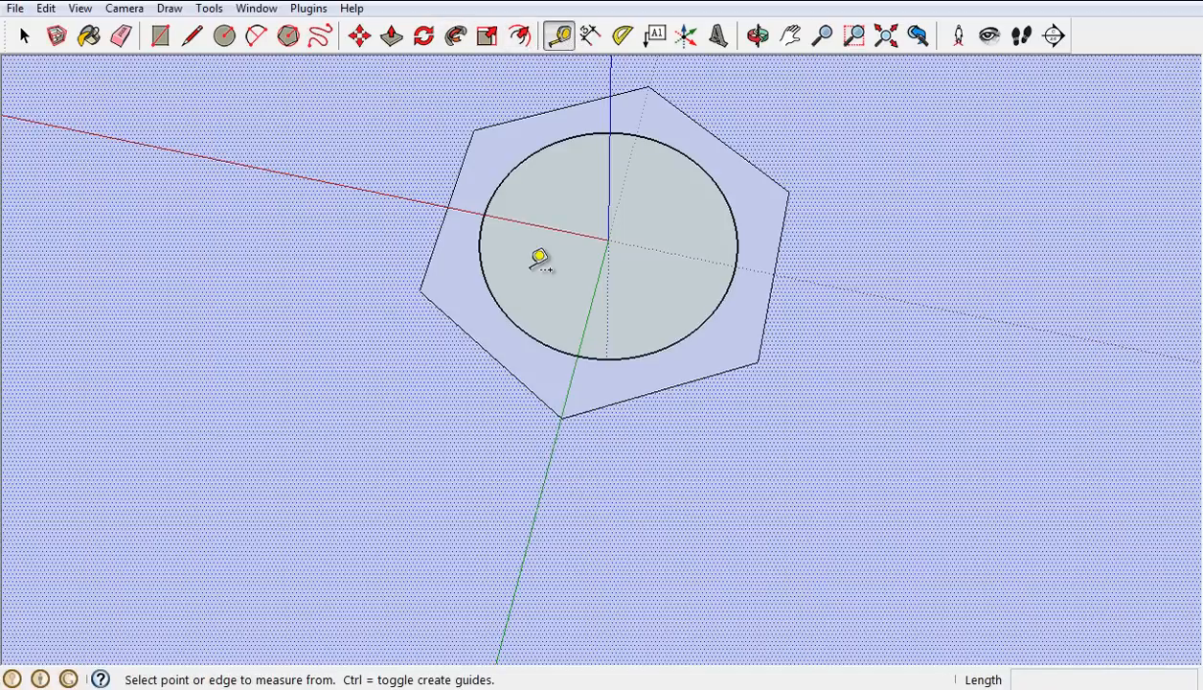
pyautogui.click(505, 313)
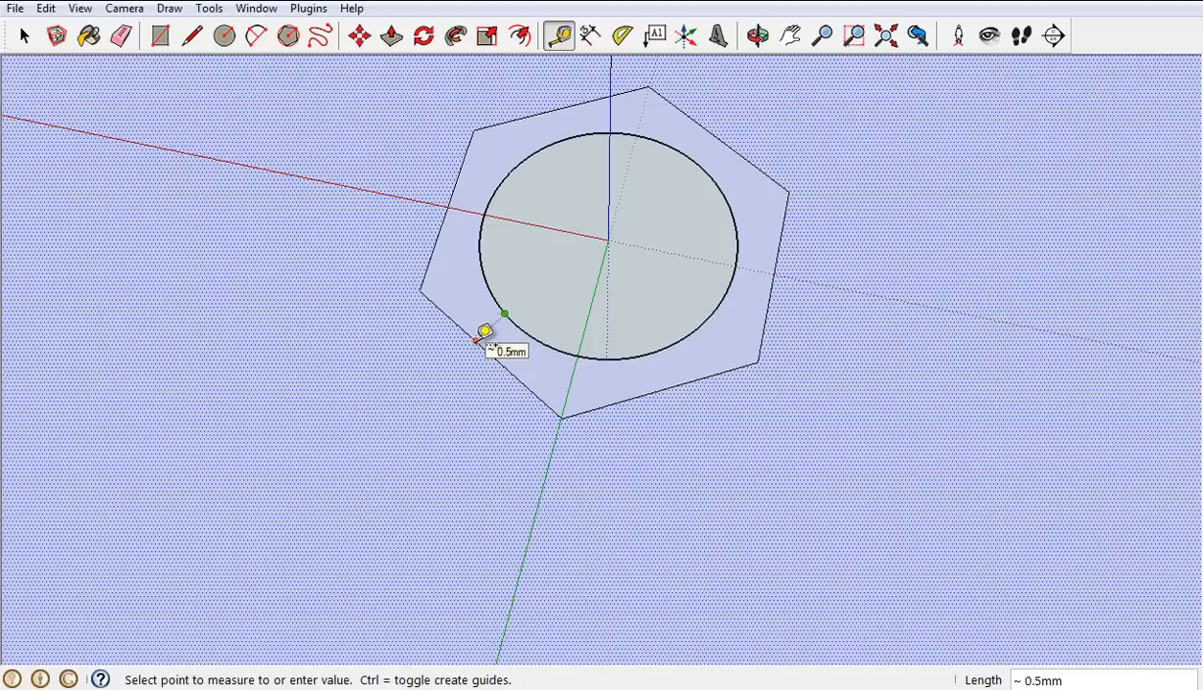
pyautogui.click(476, 340)
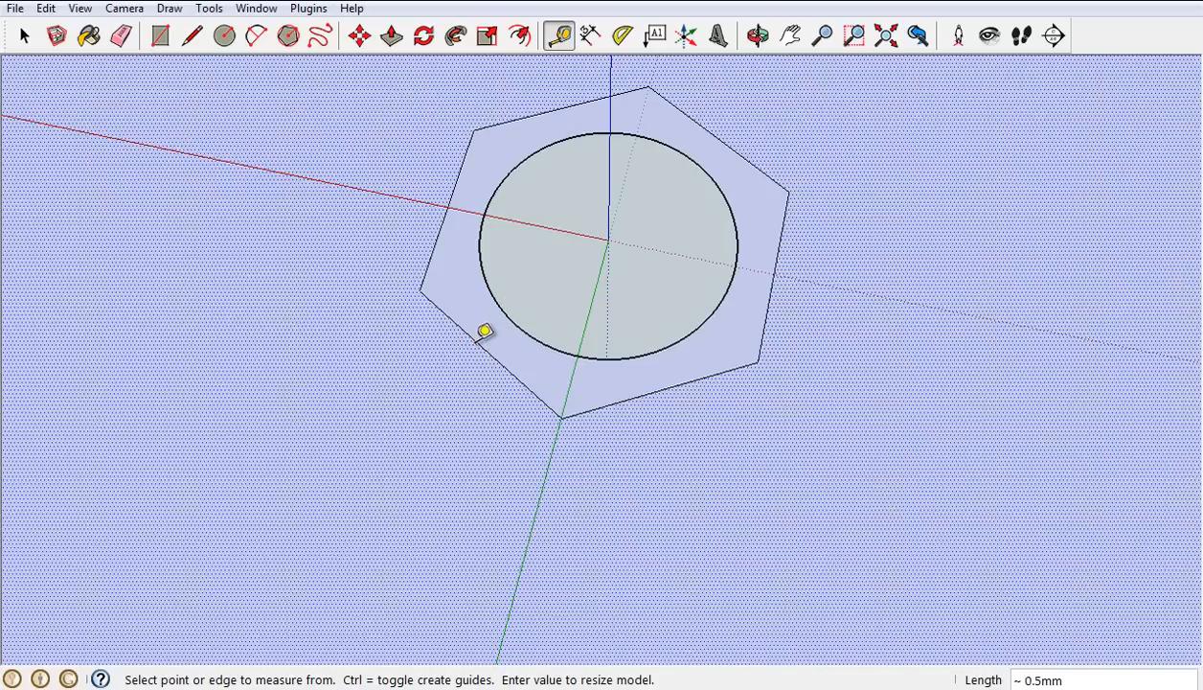
# Replace the hexagon around the hole with a larger one of about 3.3 mm radius, centered on the origin.
pyautogui.click(113, 44)
pyautogui.click(431, 266)
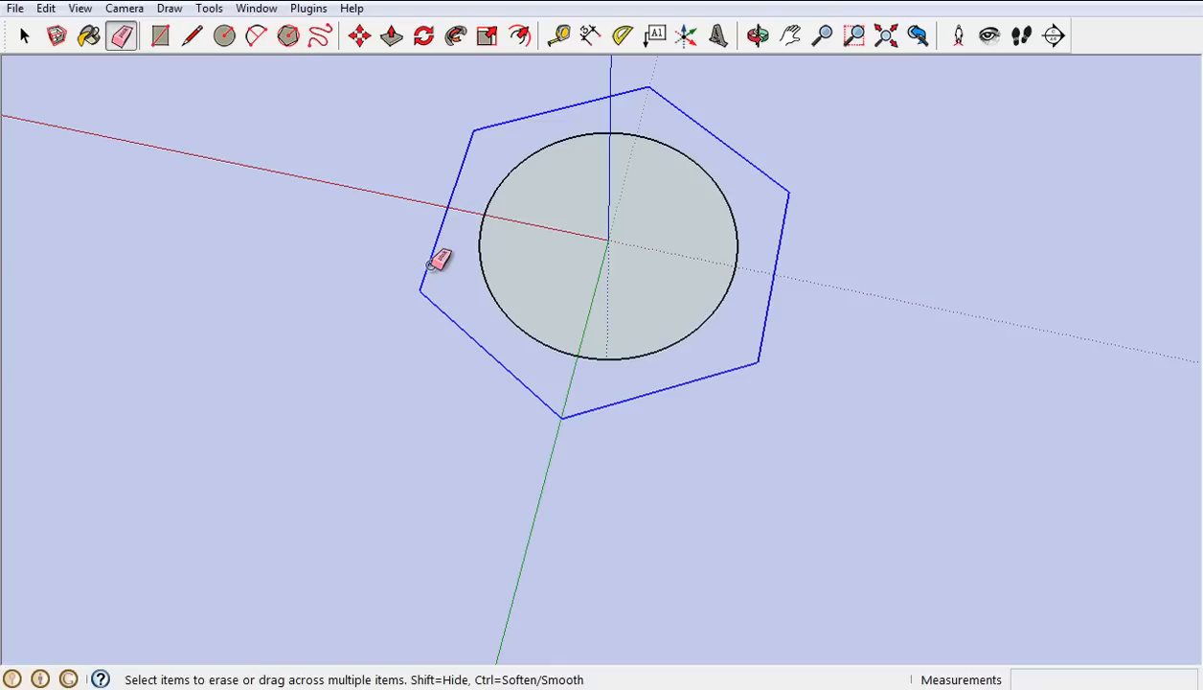
pyautogui.click(289, 36)
pyautogui.click(608, 241)
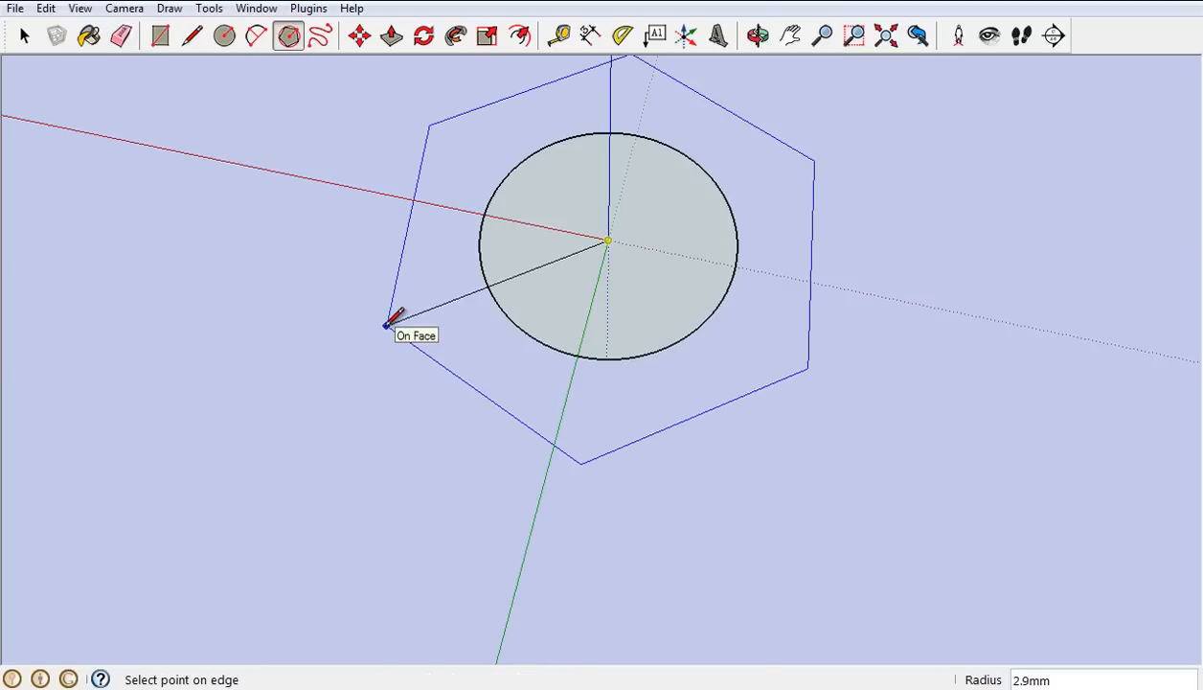
pyautogui.click(361, 341)
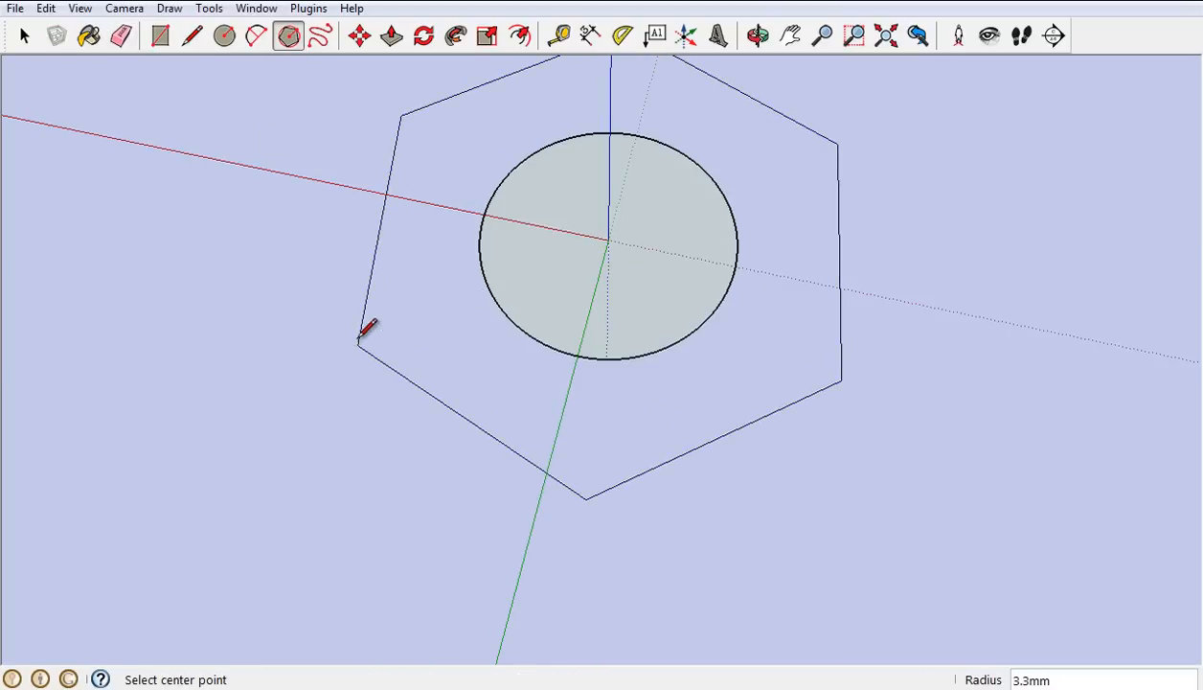
# Measure the gap between the center hole's edge and a side of the enlarged hexagon.
pyautogui.click(559, 36)
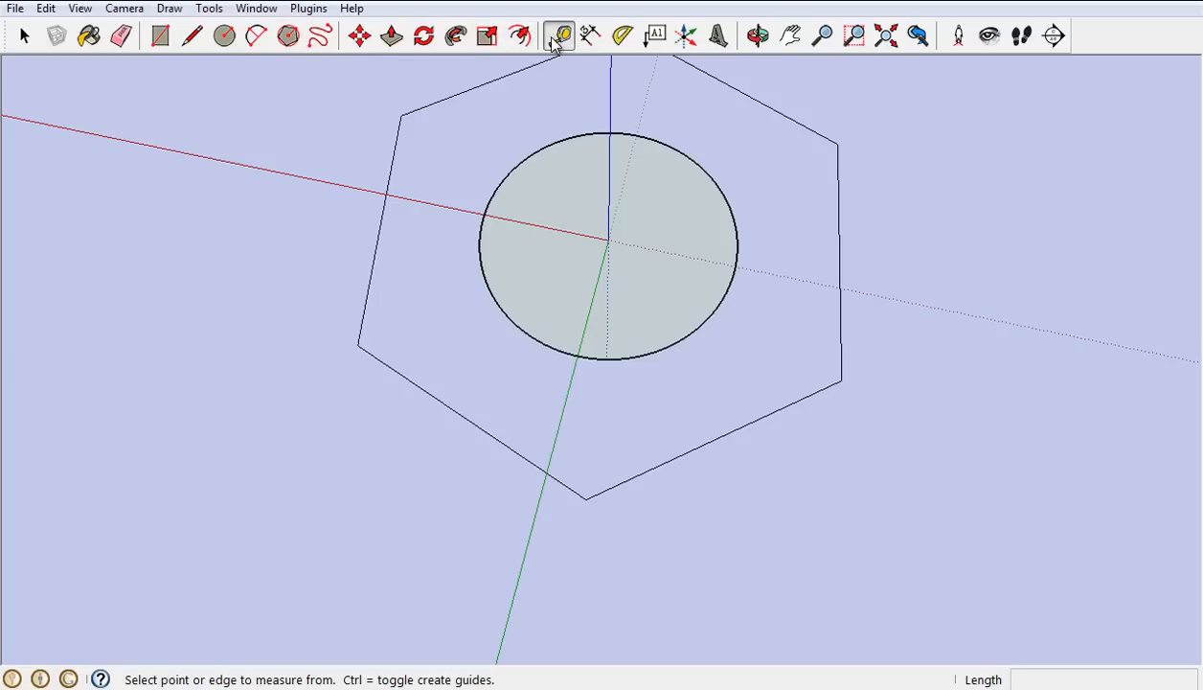
pyautogui.click(534, 335)
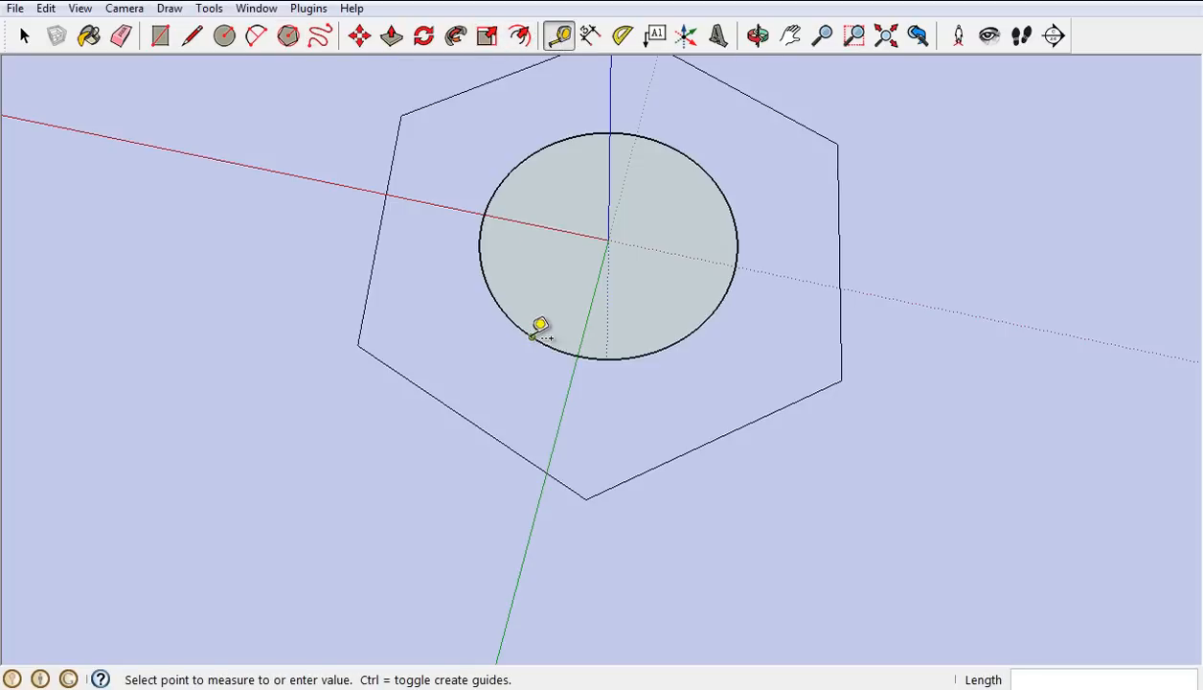
pyautogui.click(470, 417)
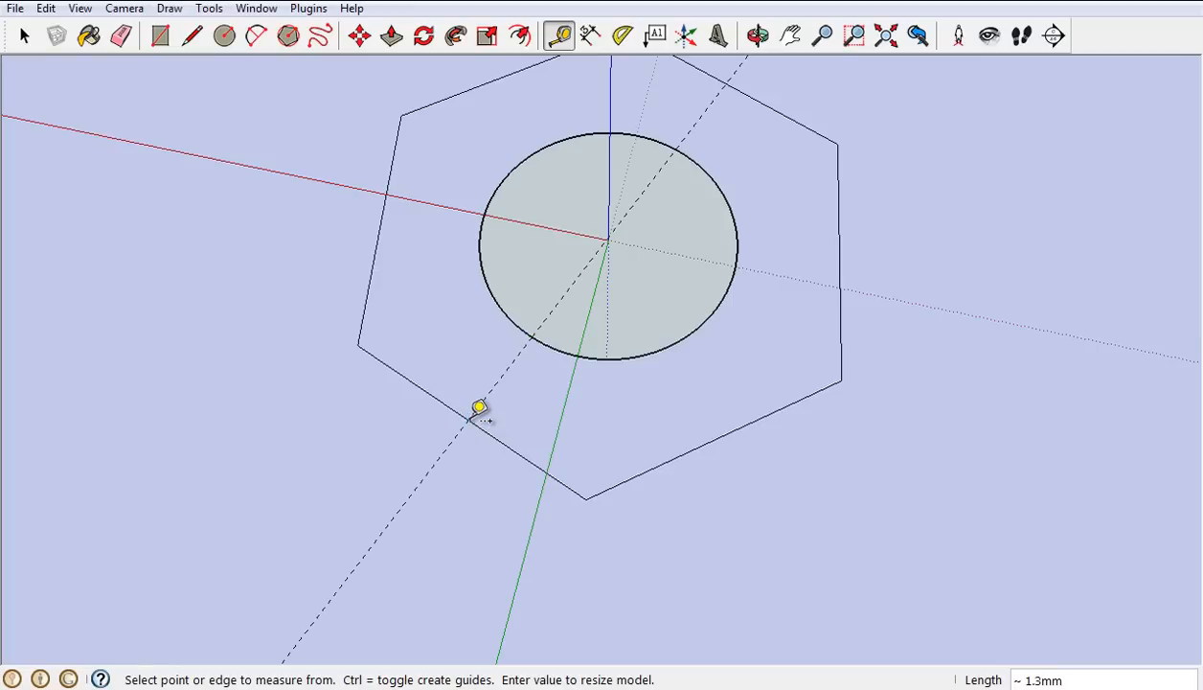
pyautogui.scroll(-5, 479, 407)
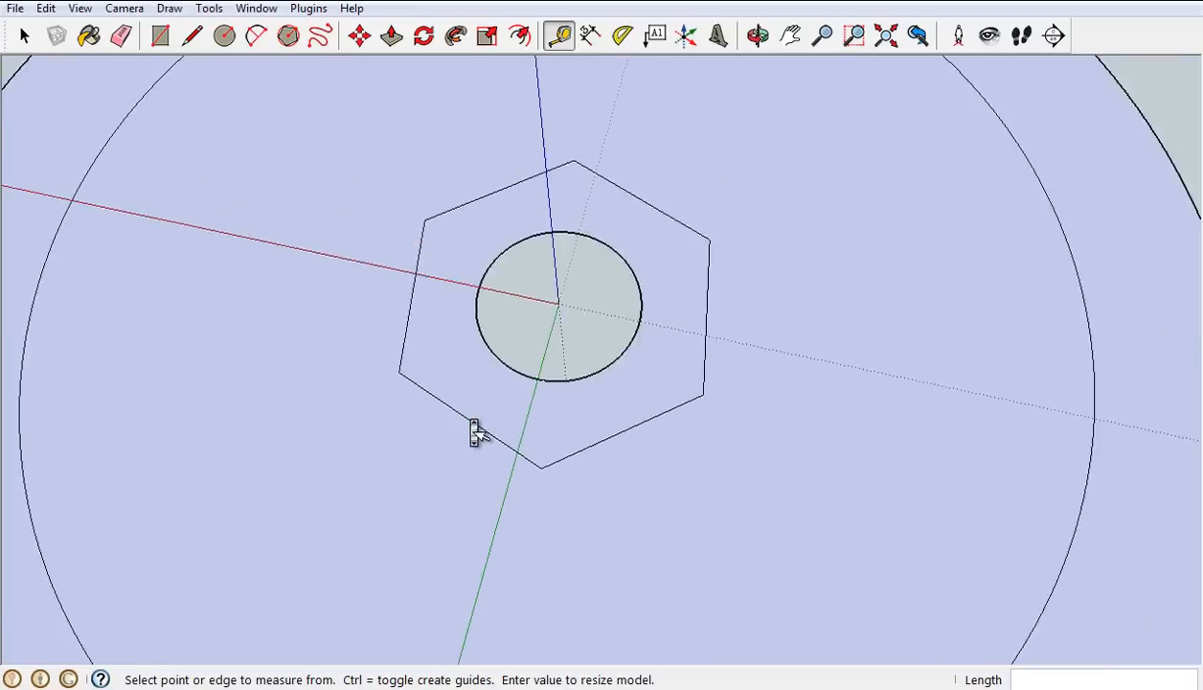
# Offset the hexagon outward by about 5.9 mm so its corners meet the rim's inner circle.
pyautogui.moveTo(469, 430); pyautogui.dragTo(414, 370, button='middle')
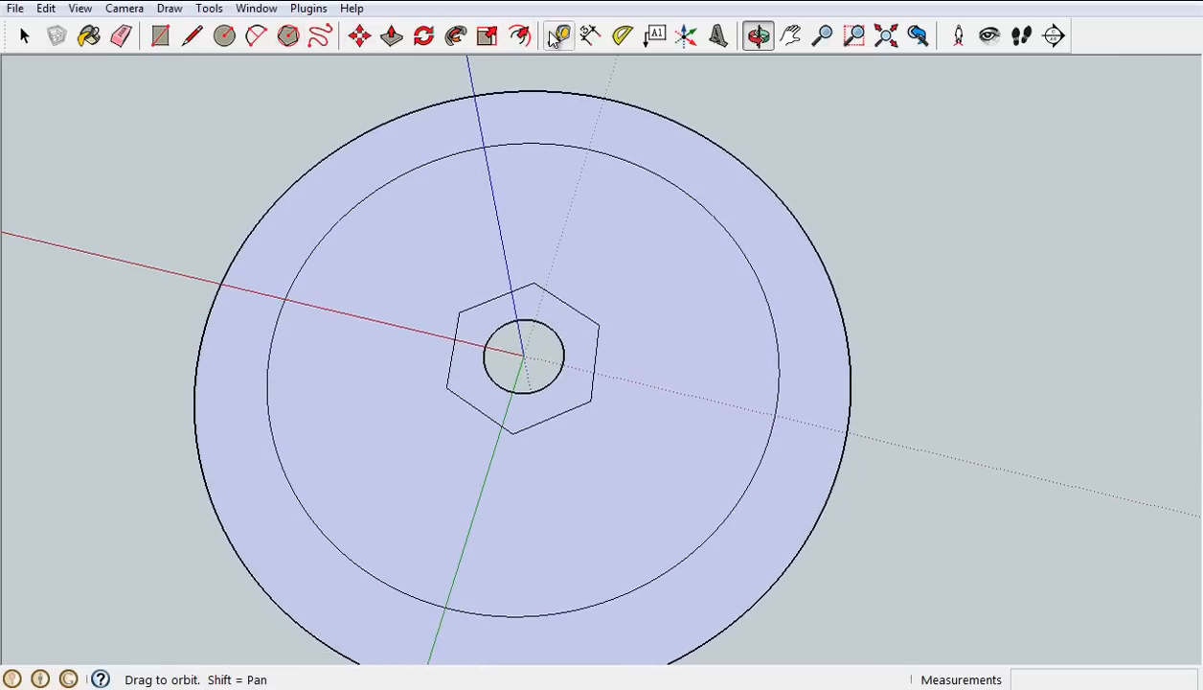
pyautogui.click(520, 36)
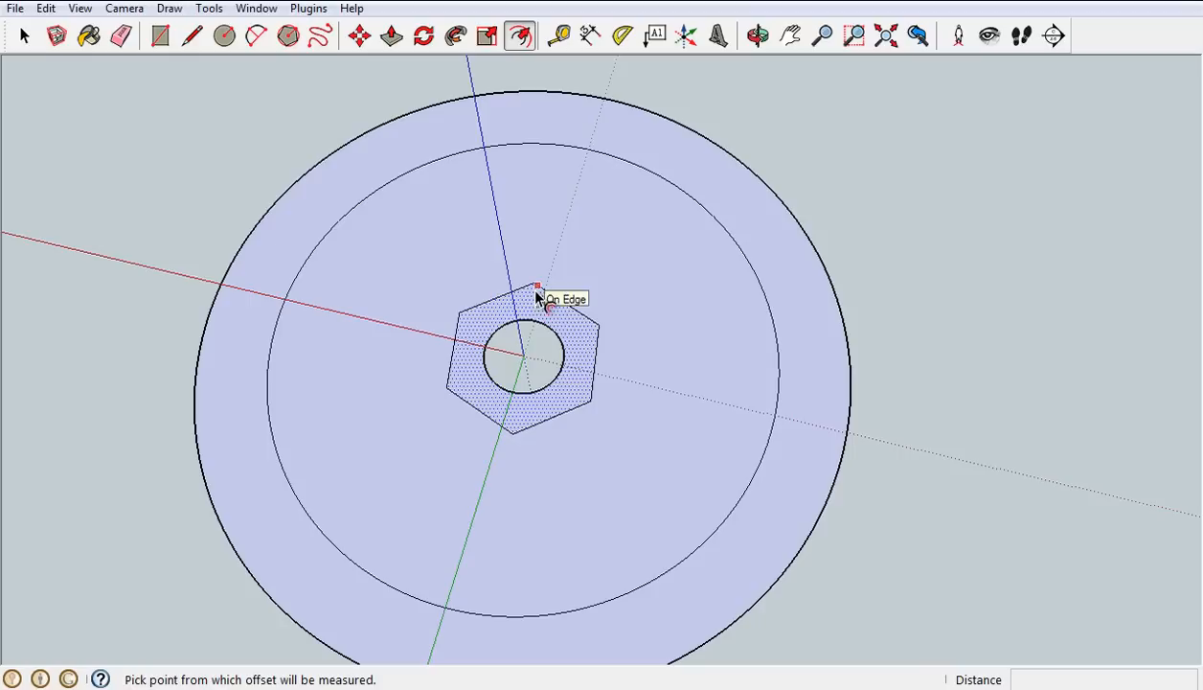
pyautogui.click(536, 287)
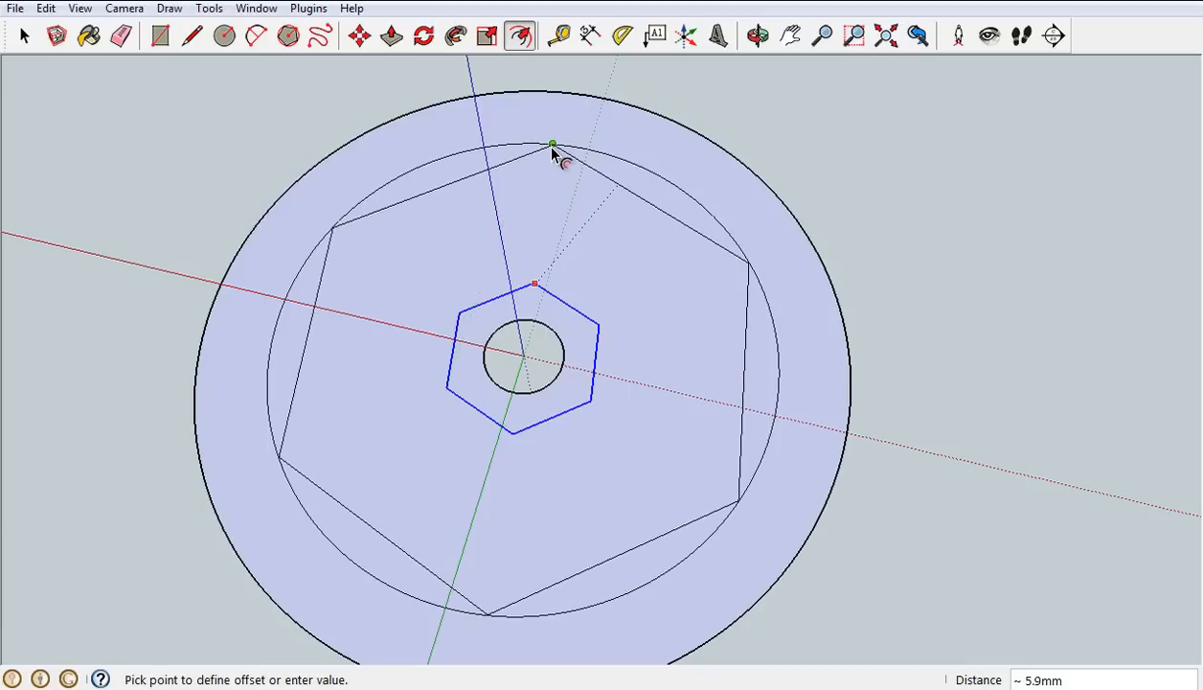
pyautogui.click(556, 150)
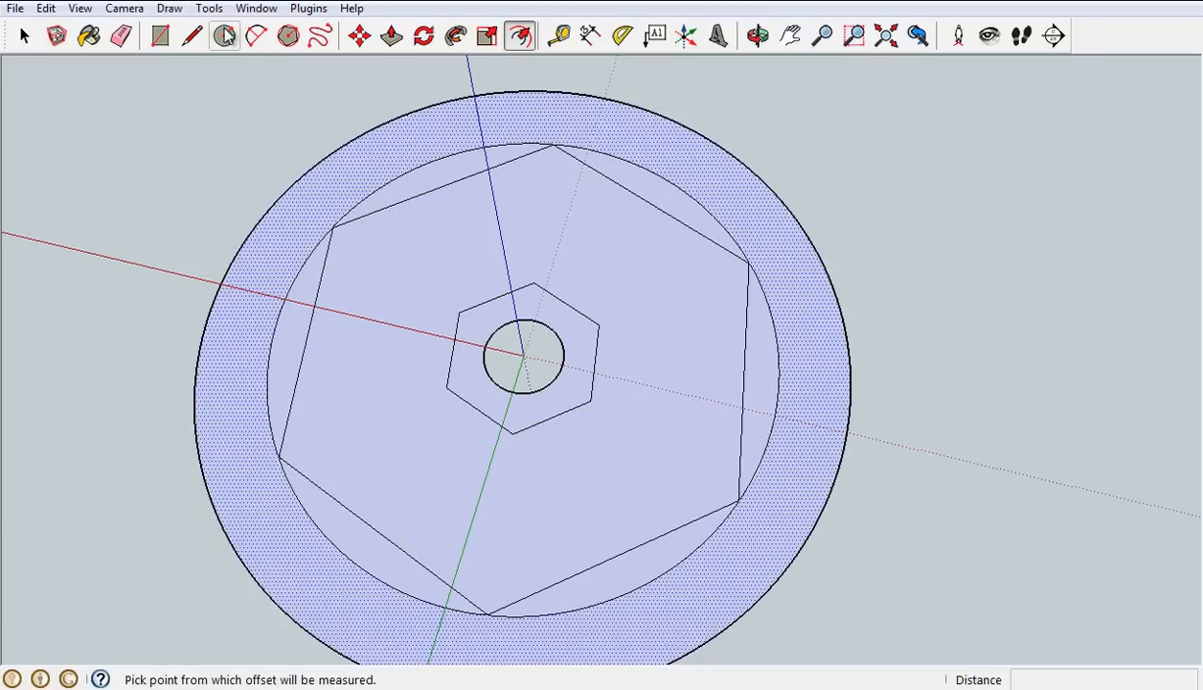
# Try joining two adjacent inner hexagon corners to the matching outer corners with straight lines, and undo both lines.
pyautogui.press('l')
pyautogui.click(533, 283)
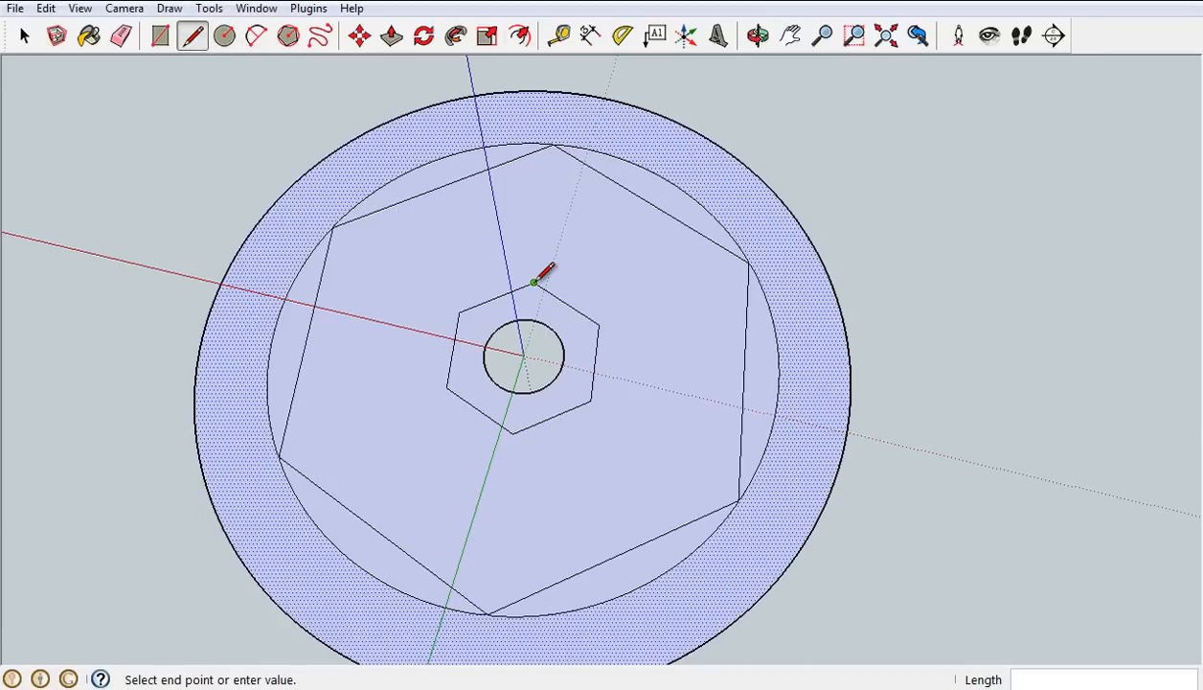
pyautogui.click(553, 144)
pyautogui.click(599, 326)
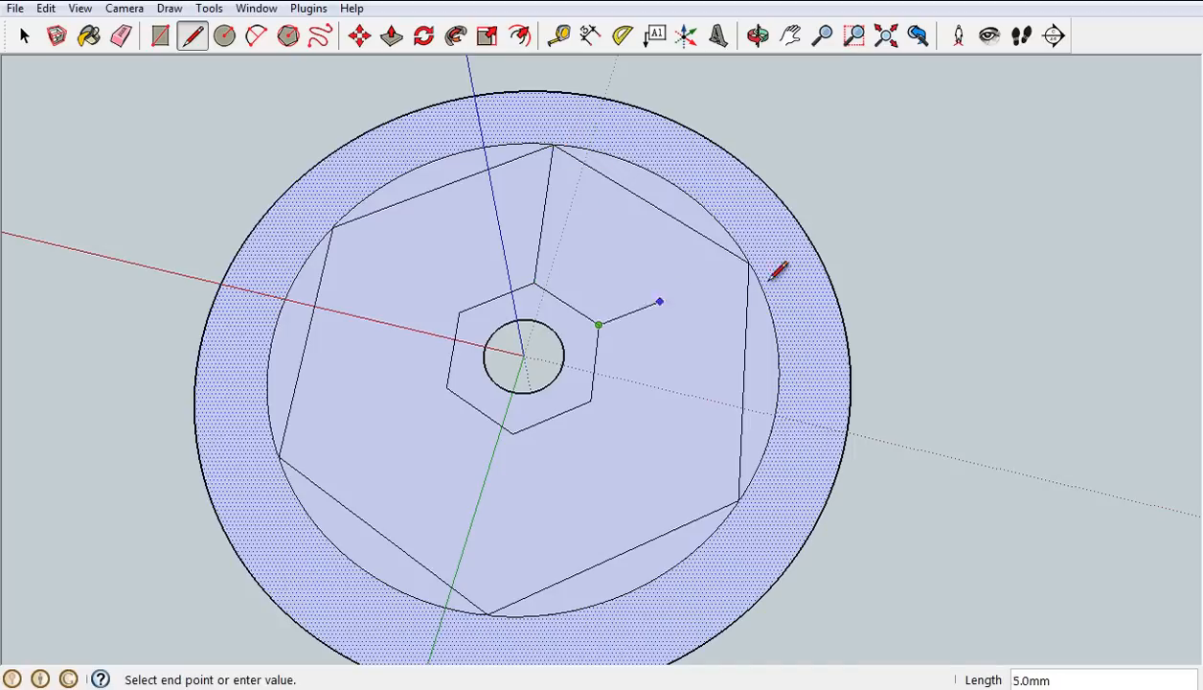
pyautogui.click(748, 261)
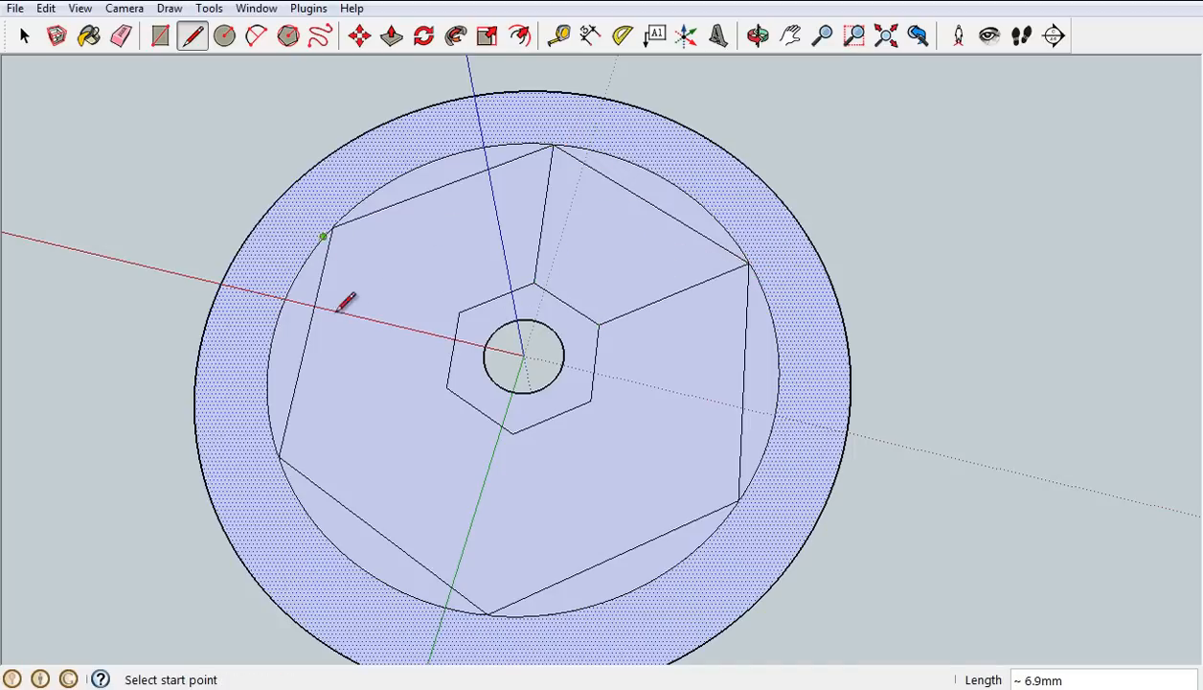
pyautogui.hotkey('ctrl', 'z')
pyautogui.hotkey('ctrl', 'z')
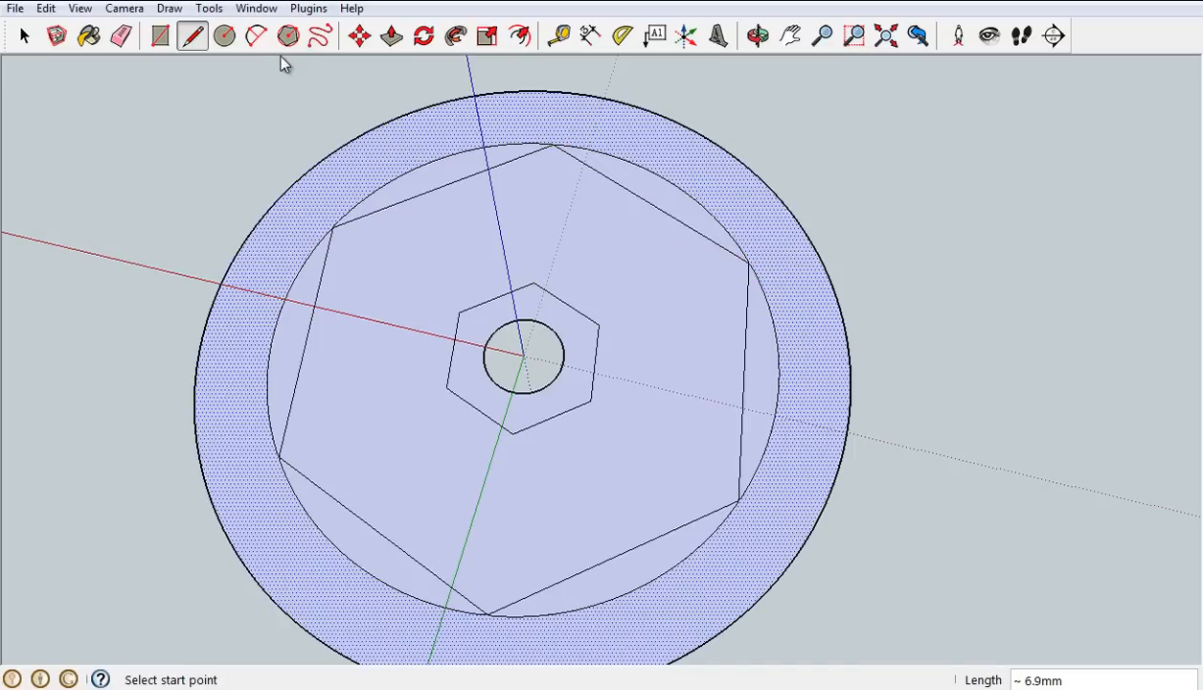
# Draw six arcs from the inner hexagon's corners to the midpoints of the outer hexagon's sides, each bulging about 1.2 mm the same way round.
pyautogui.click(257, 38)
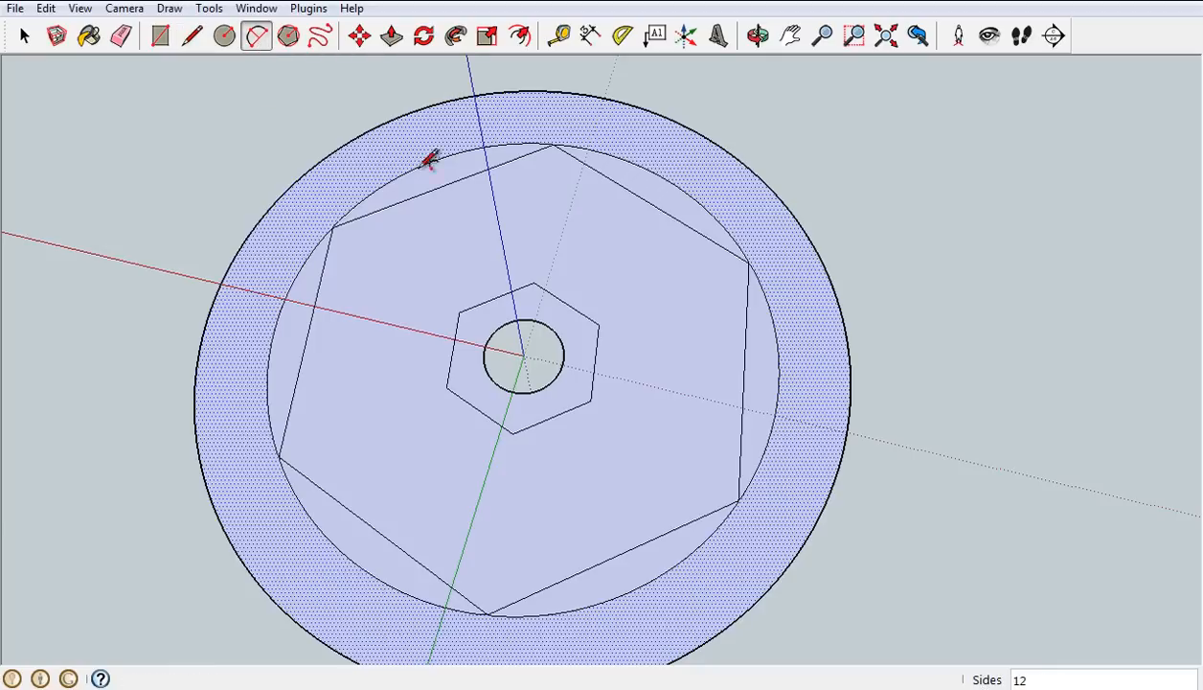
pyautogui.click(459, 312)
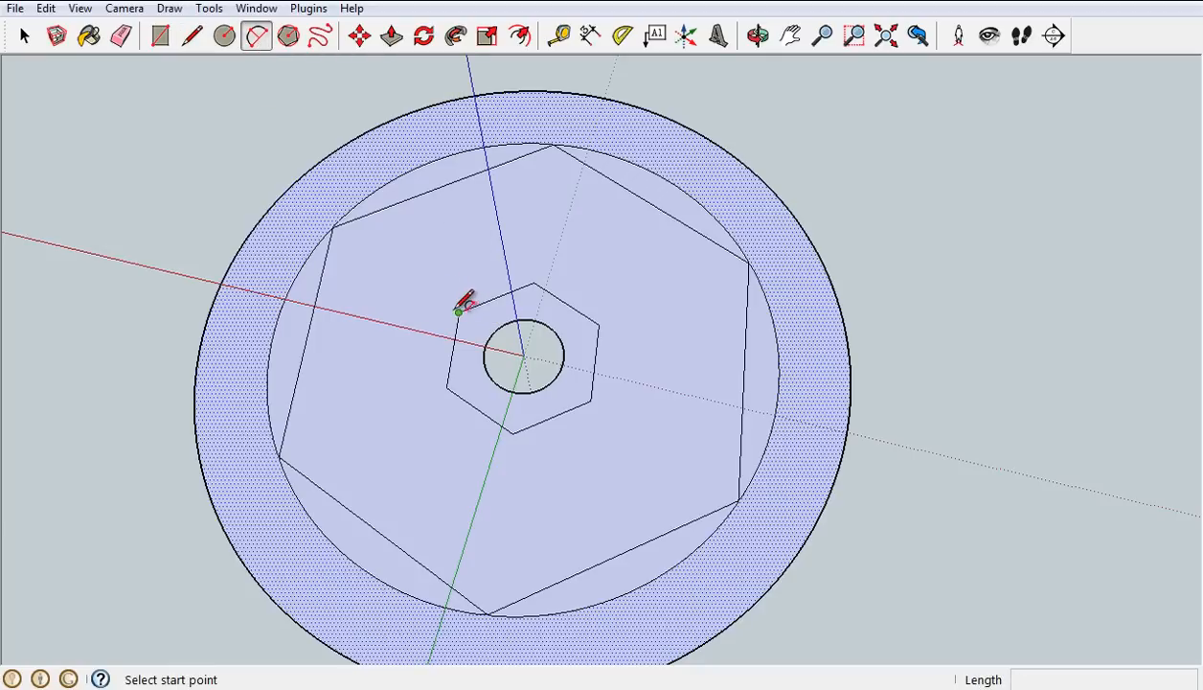
pyautogui.click(306, 335)
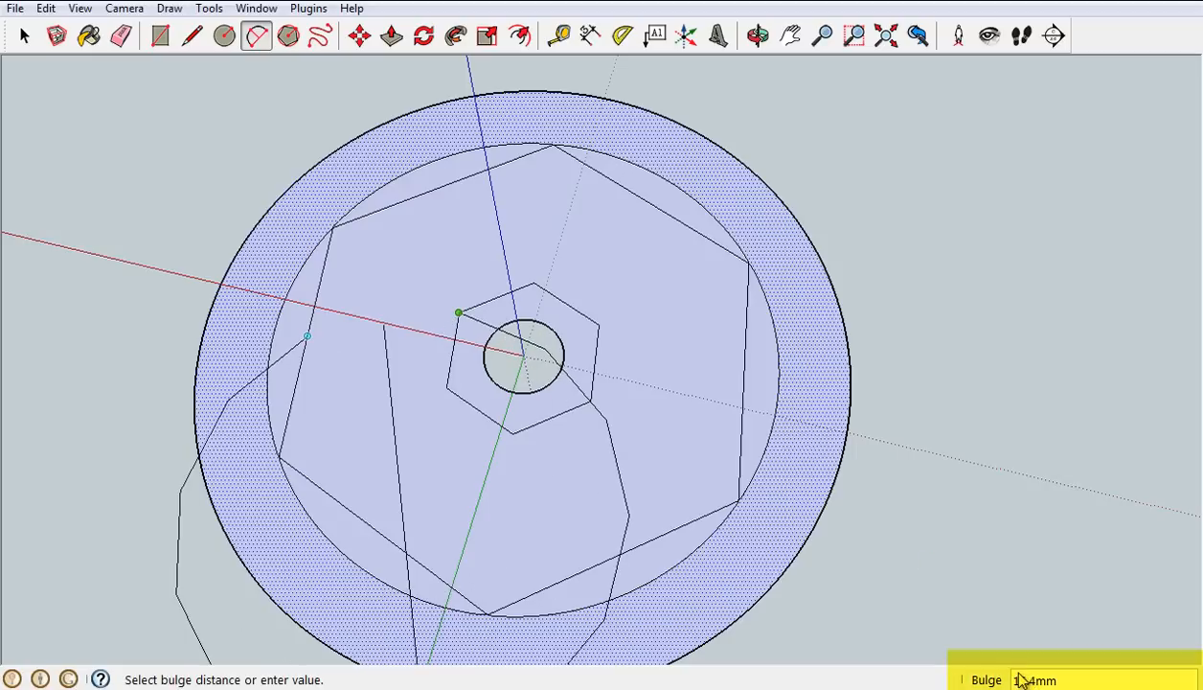
pyautogui.click(409, 278)
pyautogui.click(533, 282)
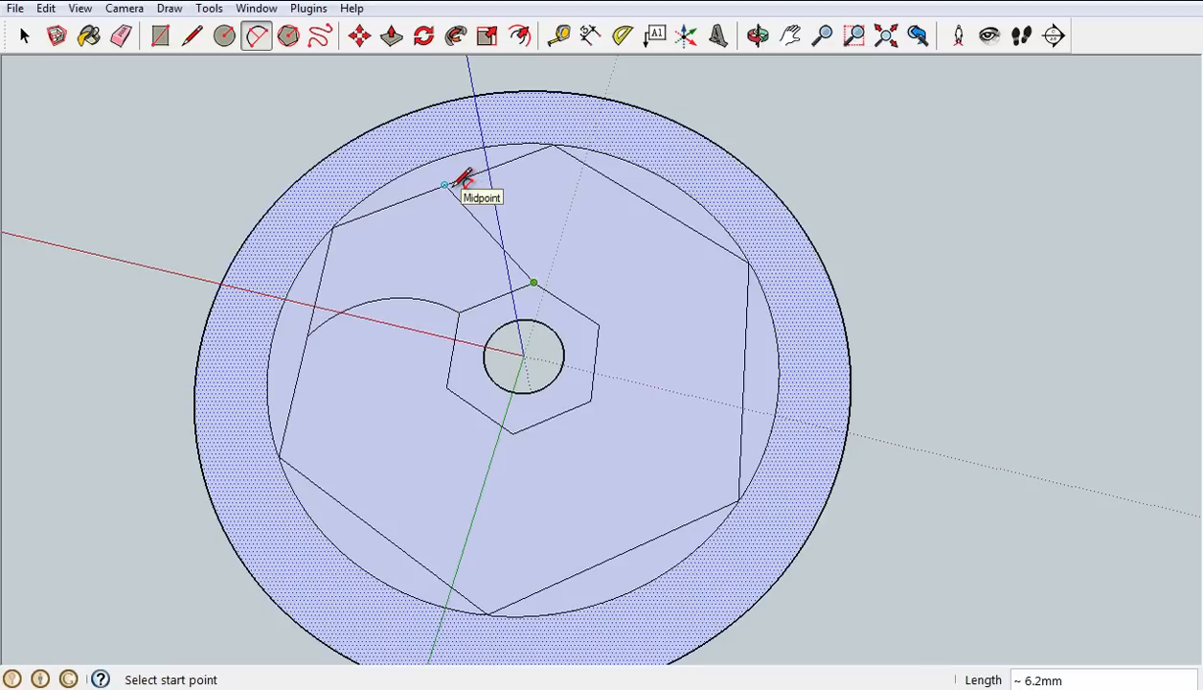
pyautogui.click(445, 184)
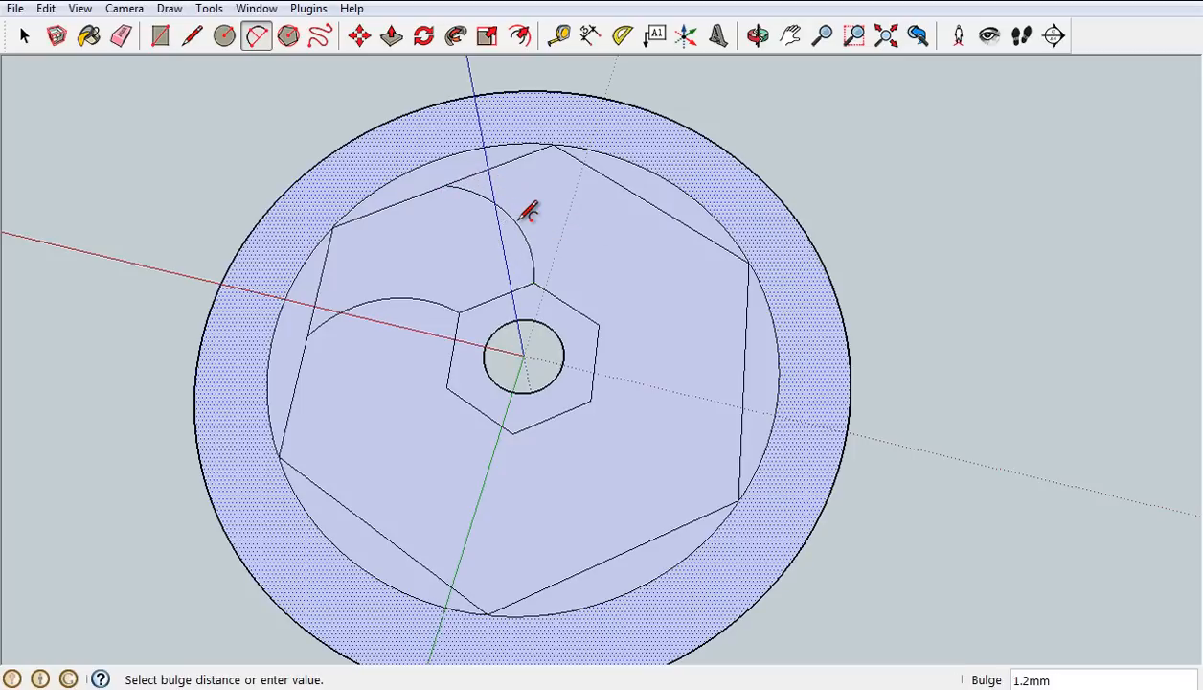
pyautogui.click(529, 211)
pyautogui.click(598, 324)
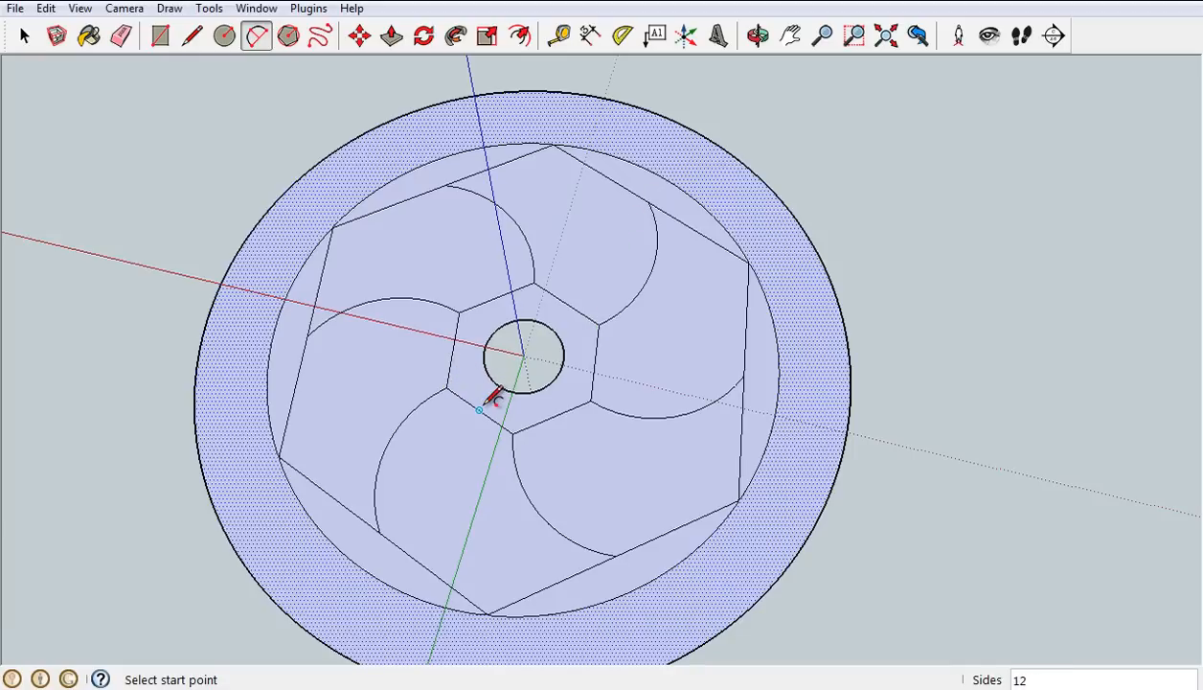
# Draw six arcs from the midpoints of the inner hexagon's sides to the outer hexagon's corners, each bulging about 1.2 mm.
pyautogui.click(480, 410)
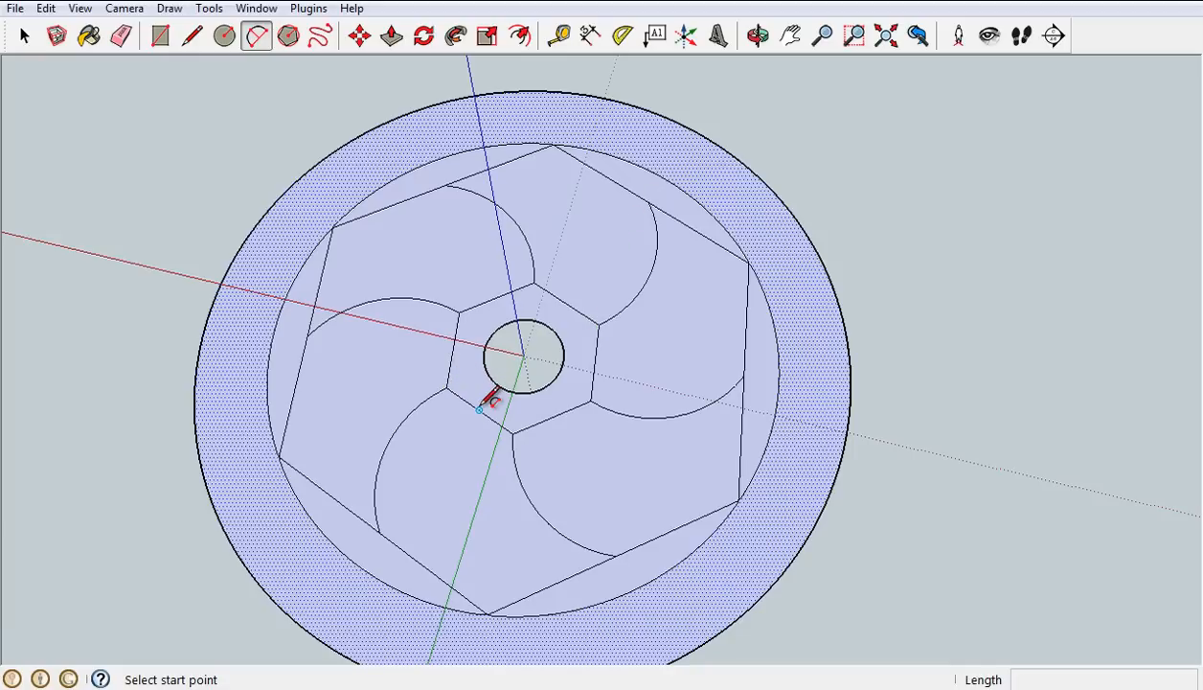
pyautogui.click(487, 614)
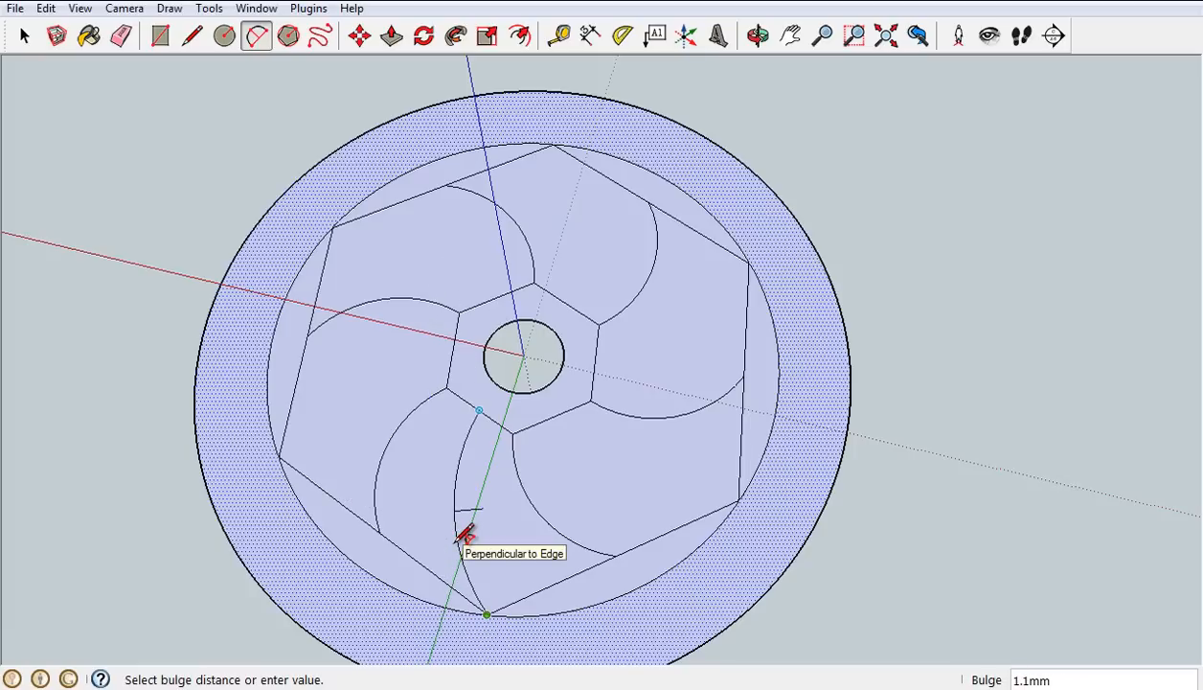
pyautogui.click(462, 535)
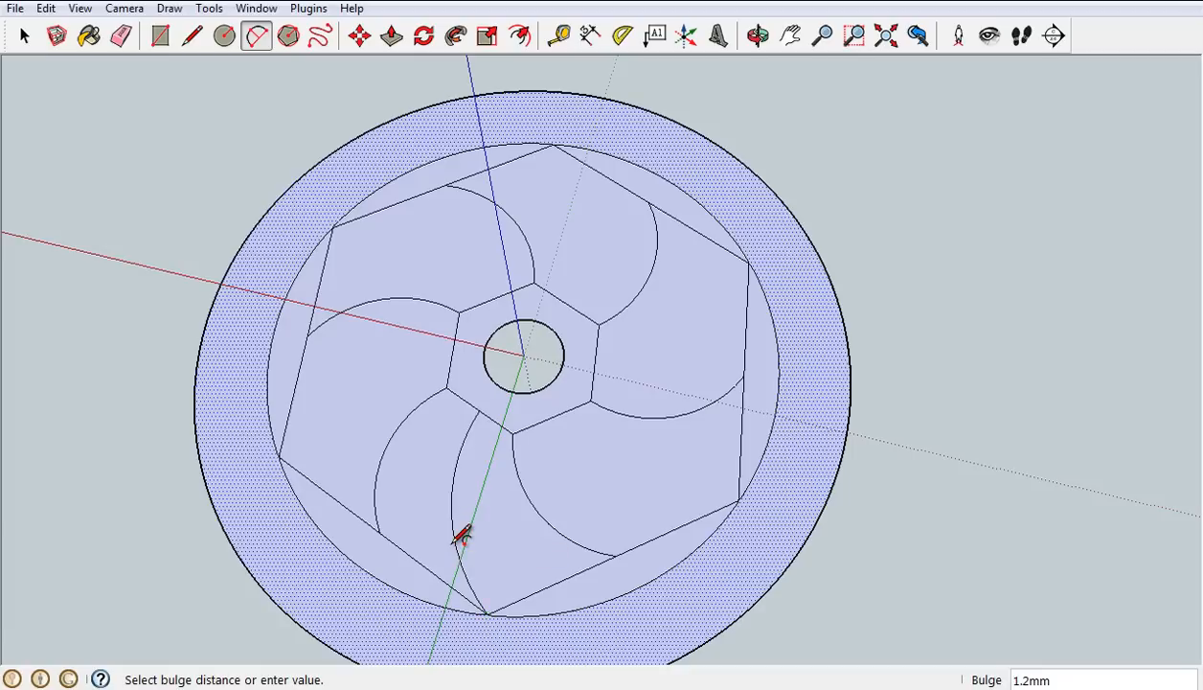
pyautogui.click(552, 418)
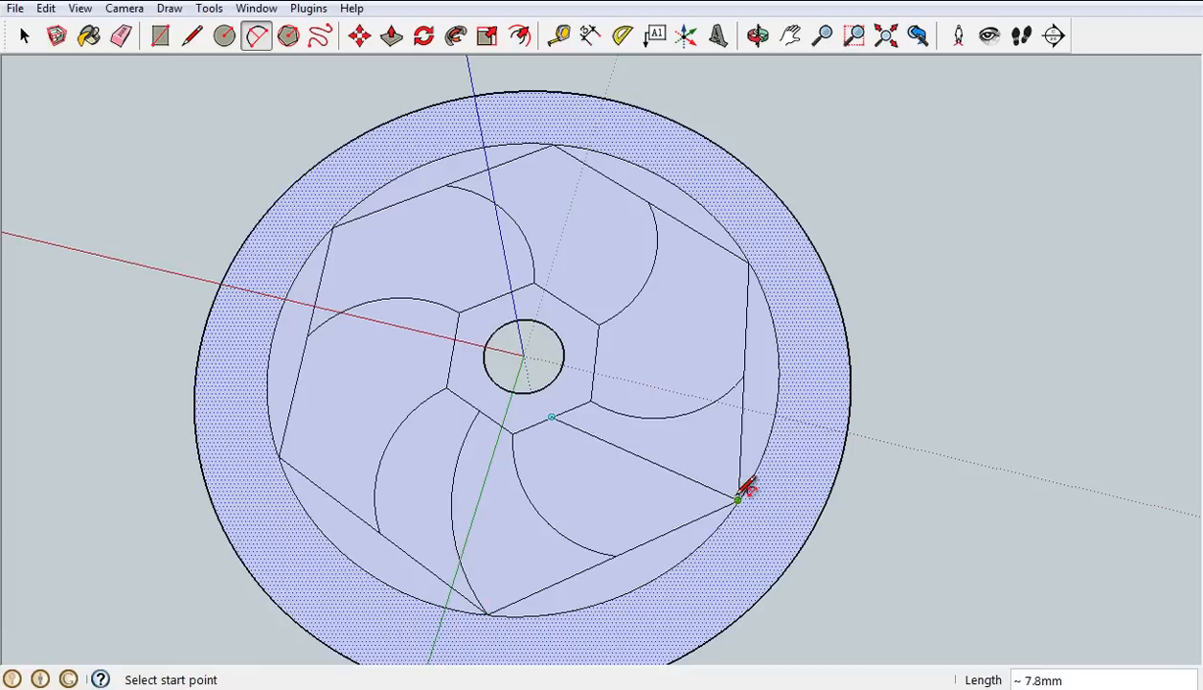
pyautogui.click(738, 500)
pyautogui.click(617, 472)
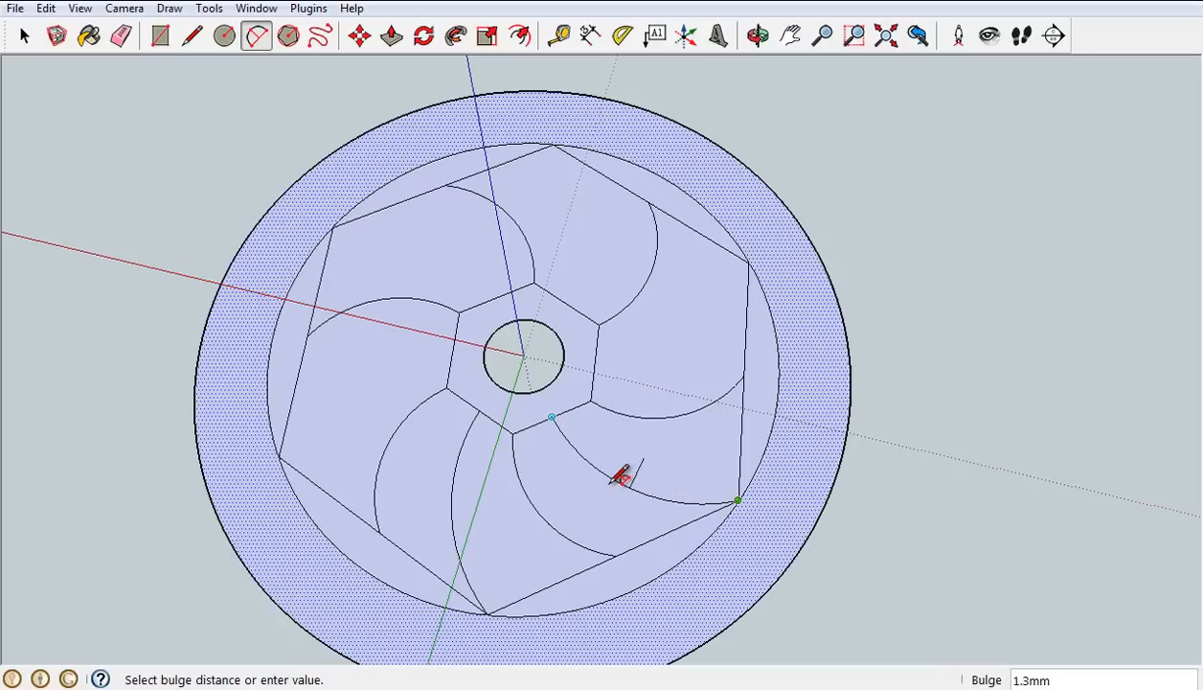
pyautogui.click(565, 302)
pyautogui.click(554, 145)
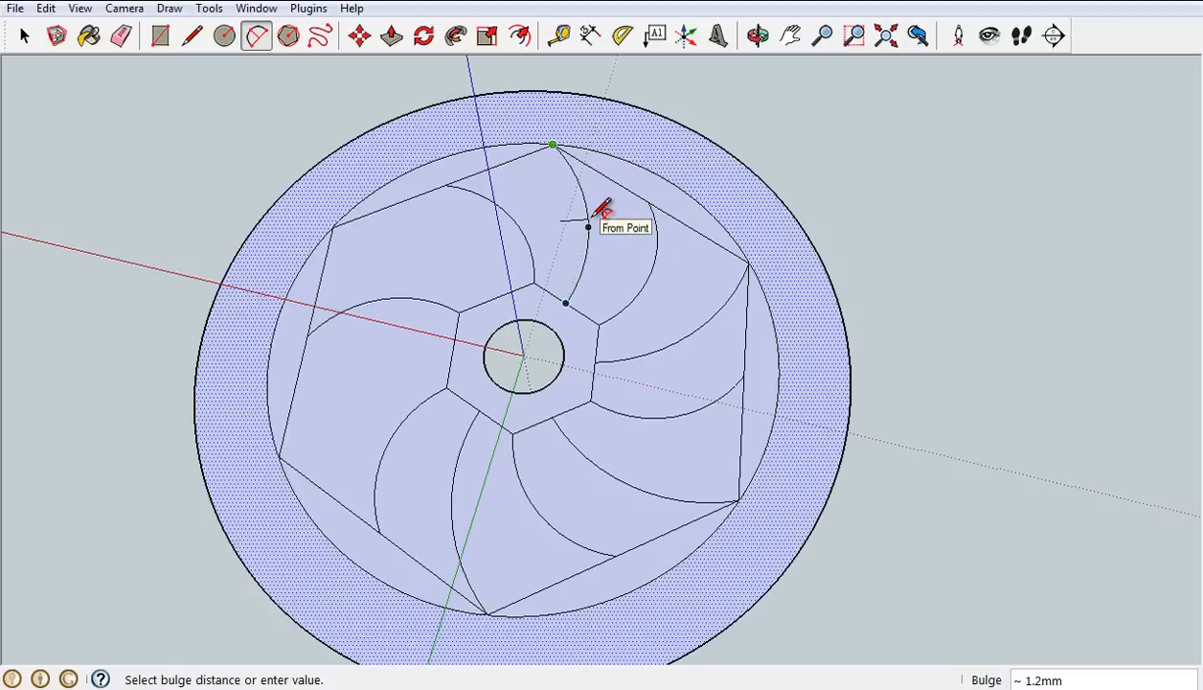
pyautogui.click(602, 209)
pyautogui.click(495, 297)
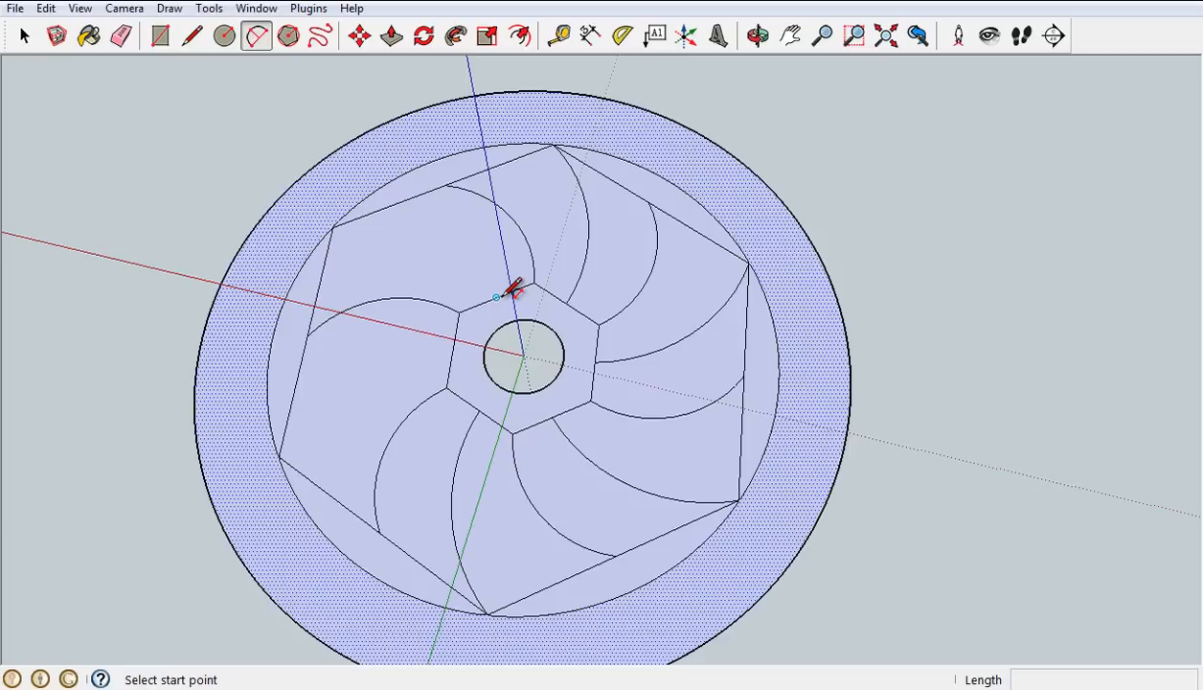
pyautogui.click(335, 226)
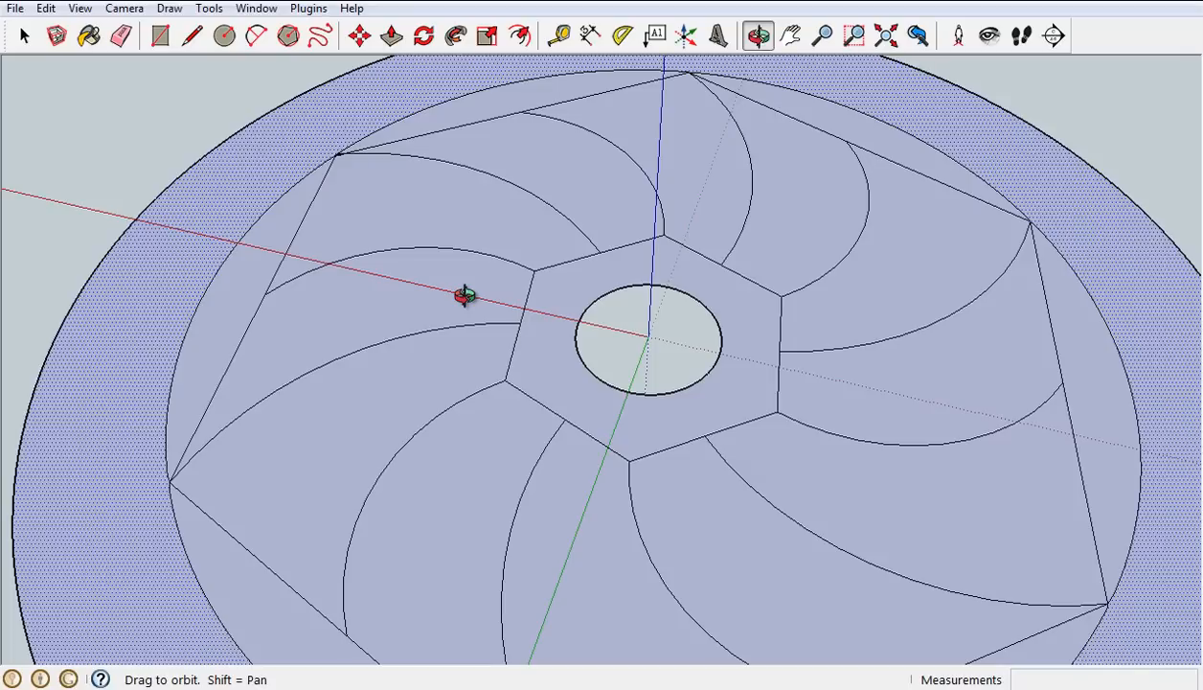
# Erase the half sides of the inner hexagon that separate the hub from the curved spokes.
pyautogui.moveTo(663, 441); pyautogui.dragTo(665, 466)
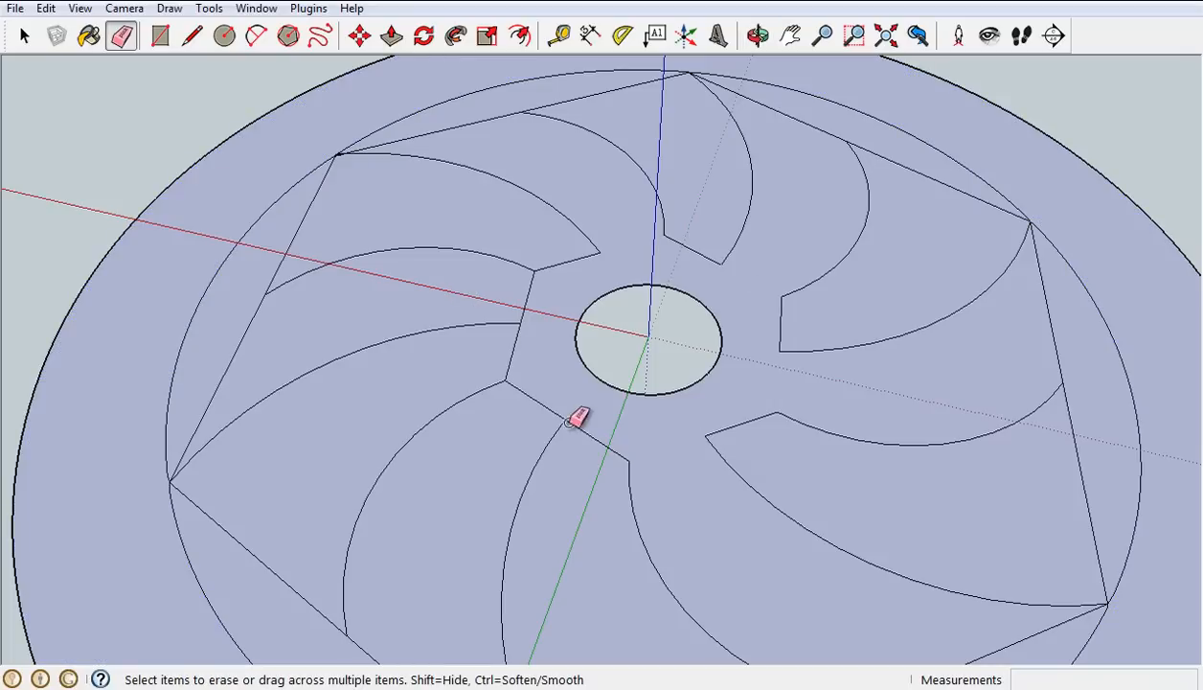
pyautogui.click(546, 407)
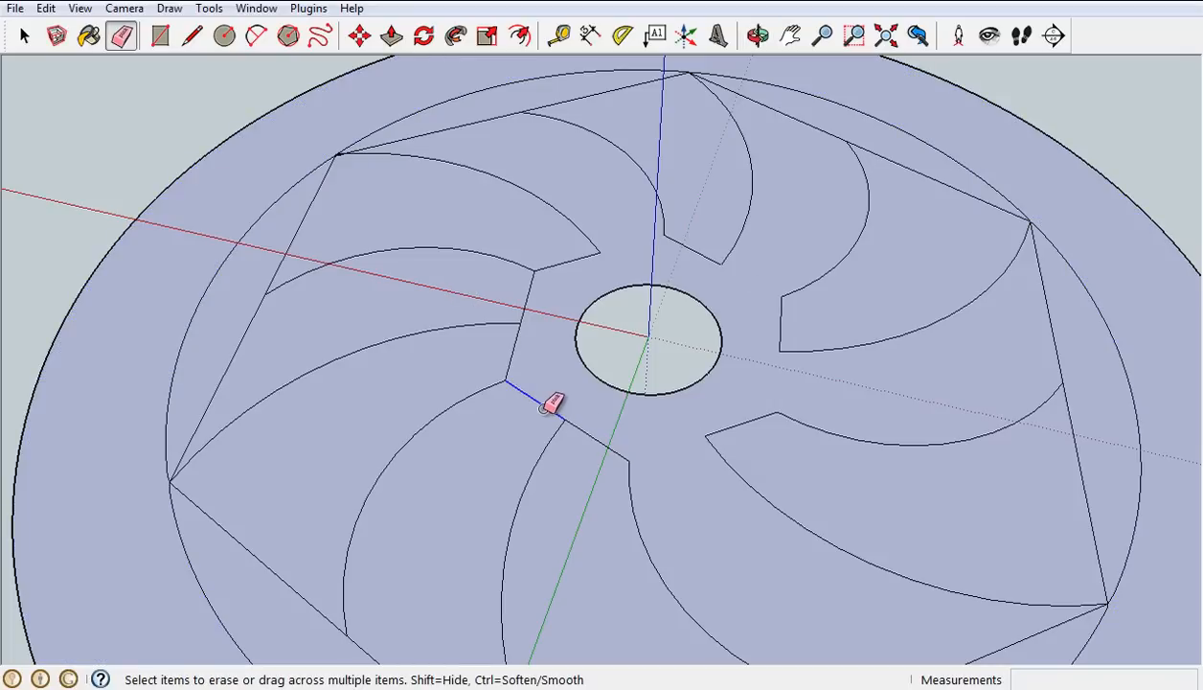
pyautogui.click(531, 313)
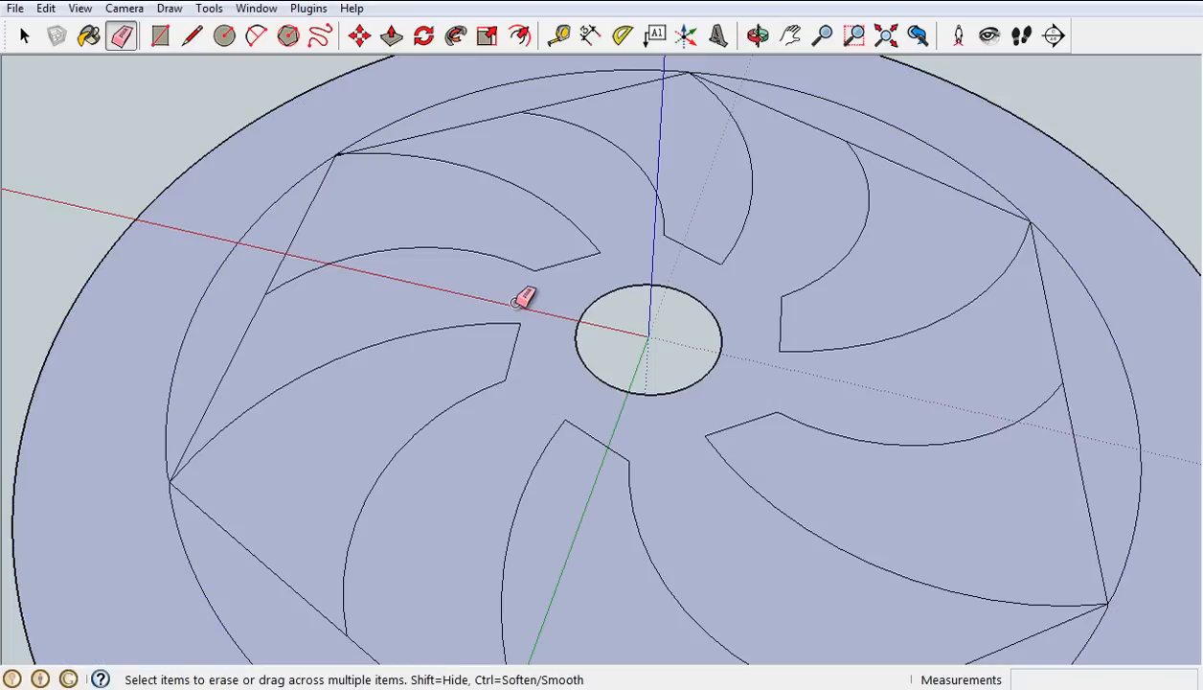
# Push/Pull the joined hub and spoke face upward from the wheel disc, and inspect the raised shape from several angles.
pyautogui.click(392, 36)
pyautogui.moveTo(551, 328); pyautogui.dragTo(596, 185)
pyautogui.moveTo(596, 185); pyautogui.dragTo(421, 485, button='middle')
pyautogui.moveTo(781, 428); pyautogui.dragTo(386, 524)
pyautogui.moveTo(610, 420); pyautogui.dragTo(403, 395)
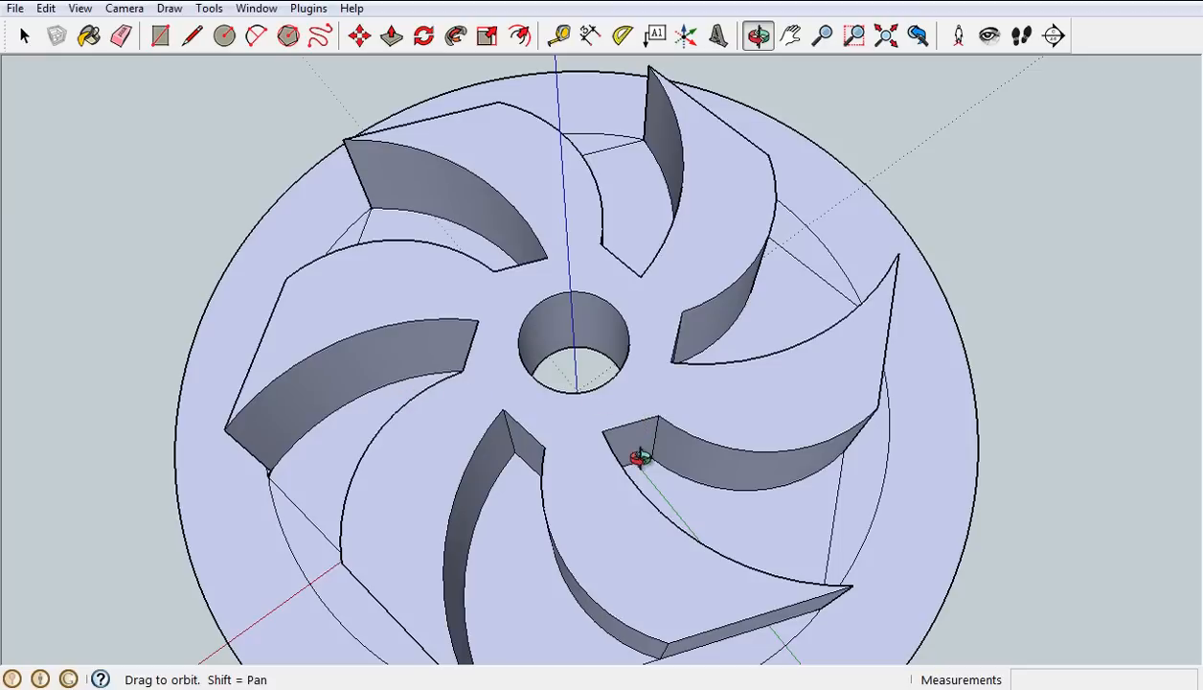
pyautogui.moveTo(640, 458); pyautogui.dragTo(541, 484)
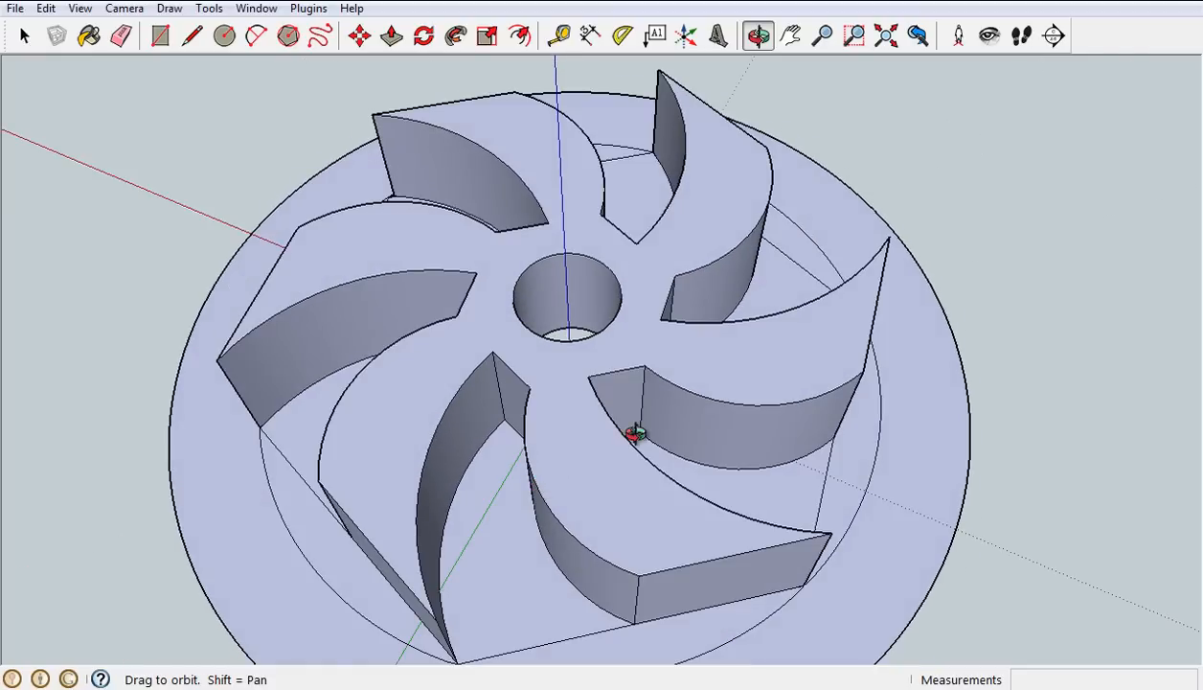